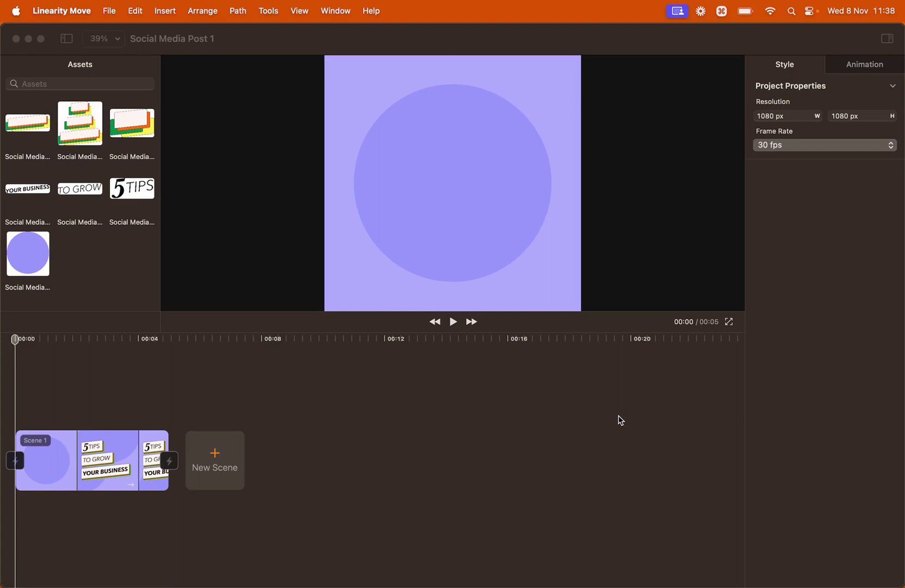
Step: Play Social Media Post 1 through its 5 seconds to the finished '5 TIPS TO GROW YOUR BUSINESS' title
click(454, 322)
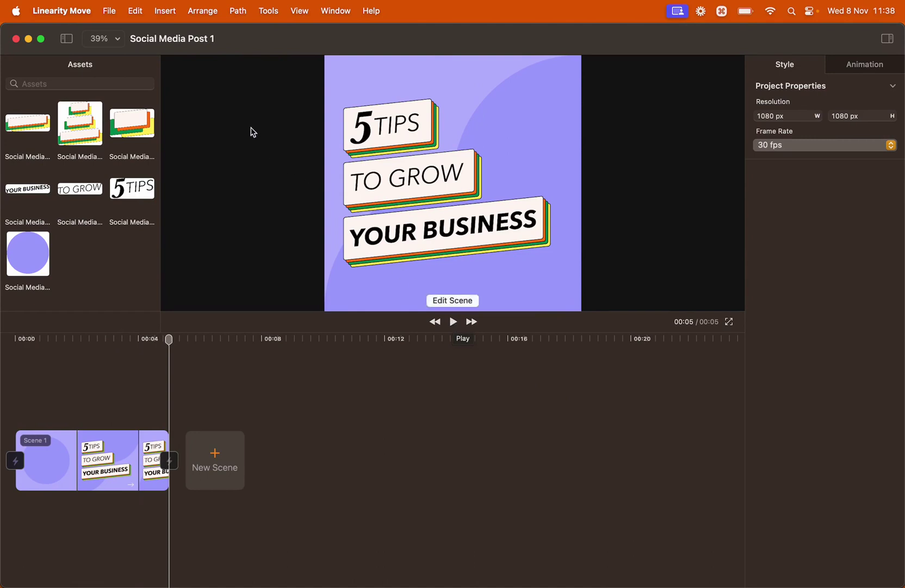
Step: Create the new Untitled 11 project at Square 1080 × 1080 resolution, keeping 30 fps
click(110, 11)
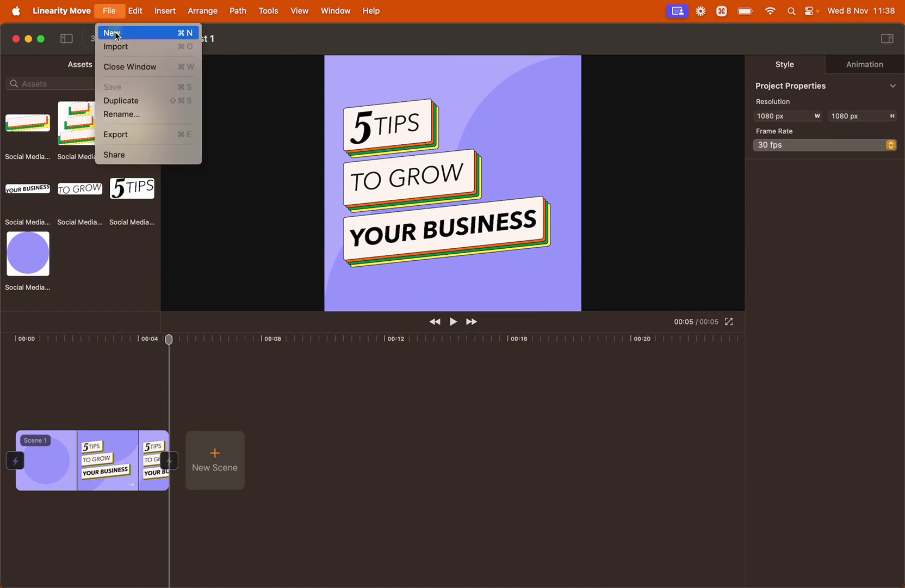
click(116, 34)
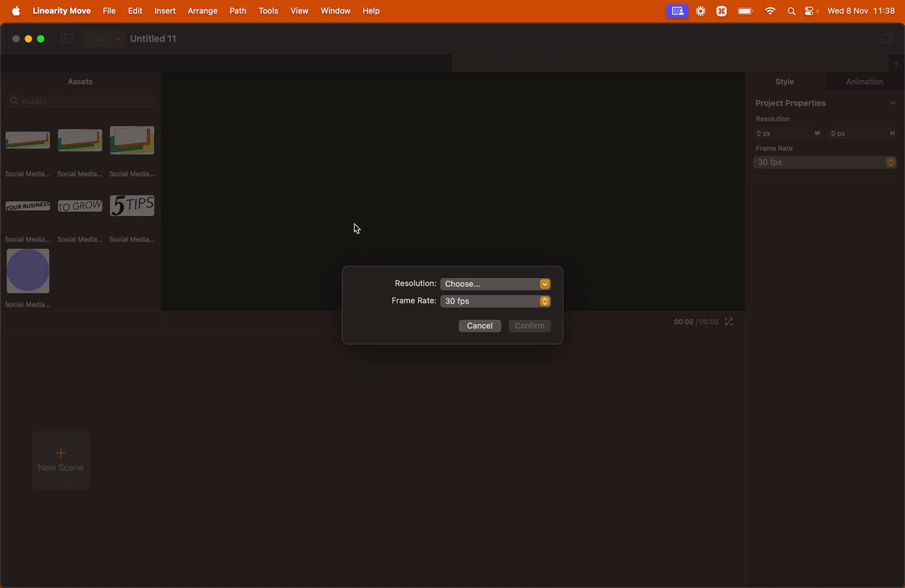
click(477, 286)
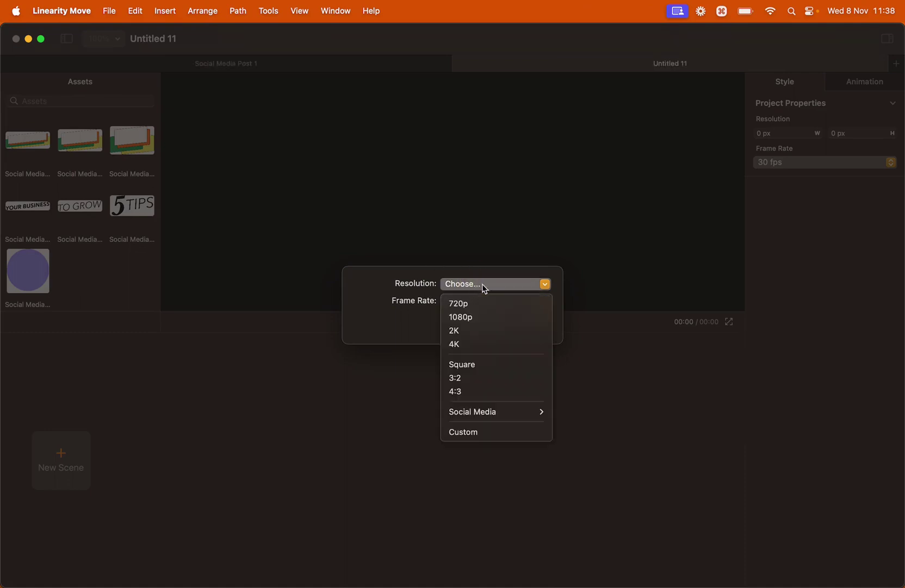
click(476, 365)
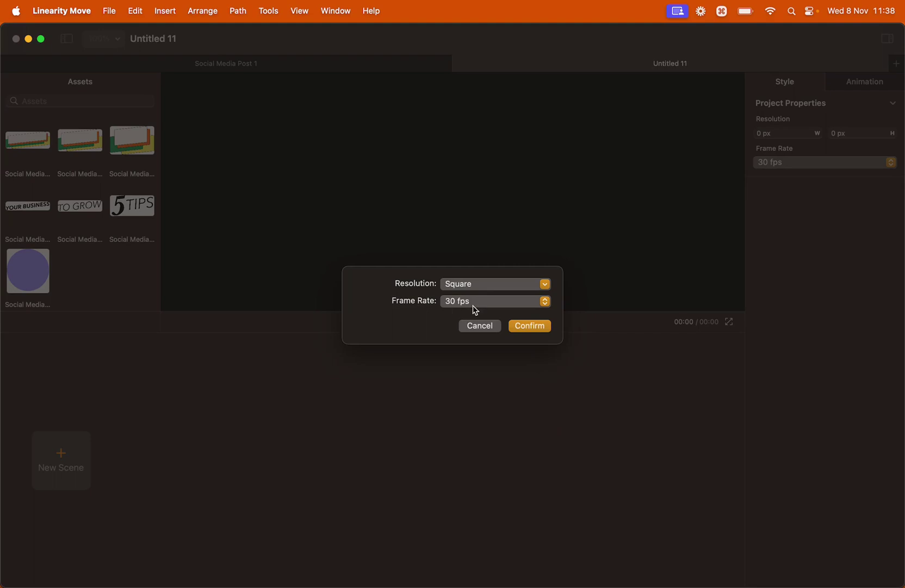
click(525, 326)
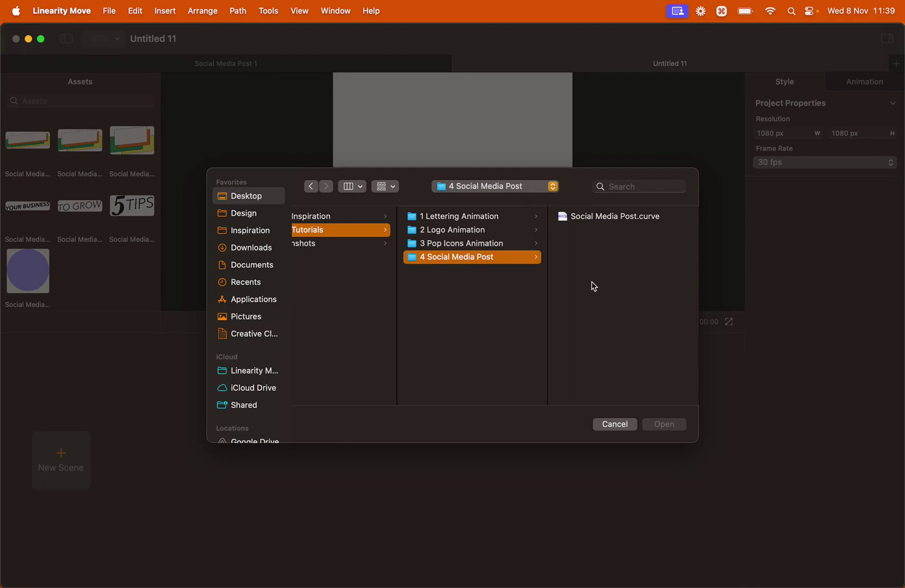
Step: Open Social Media Post.curve and import artboards 1, 2 and 3 together as one new scene
click(612, 221)
click(665, 427)
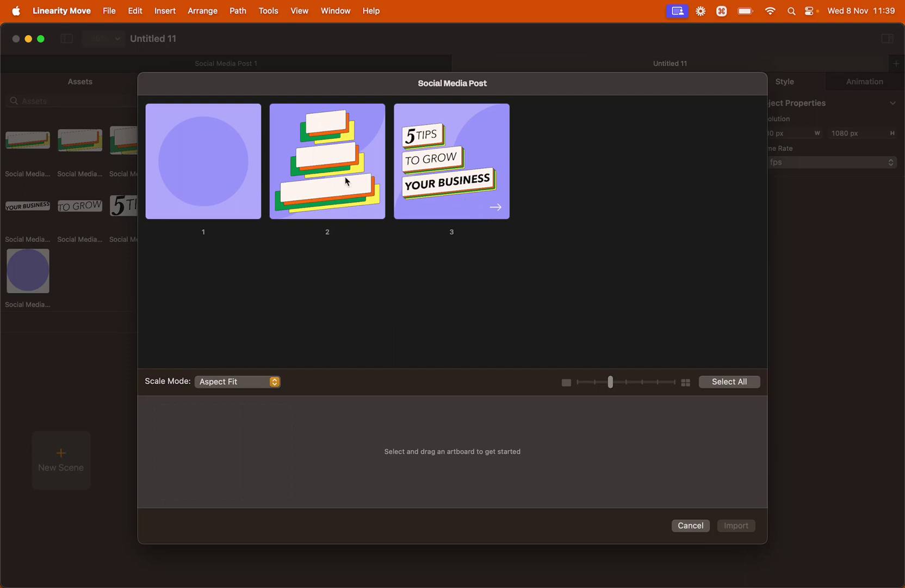
click(241, 186)
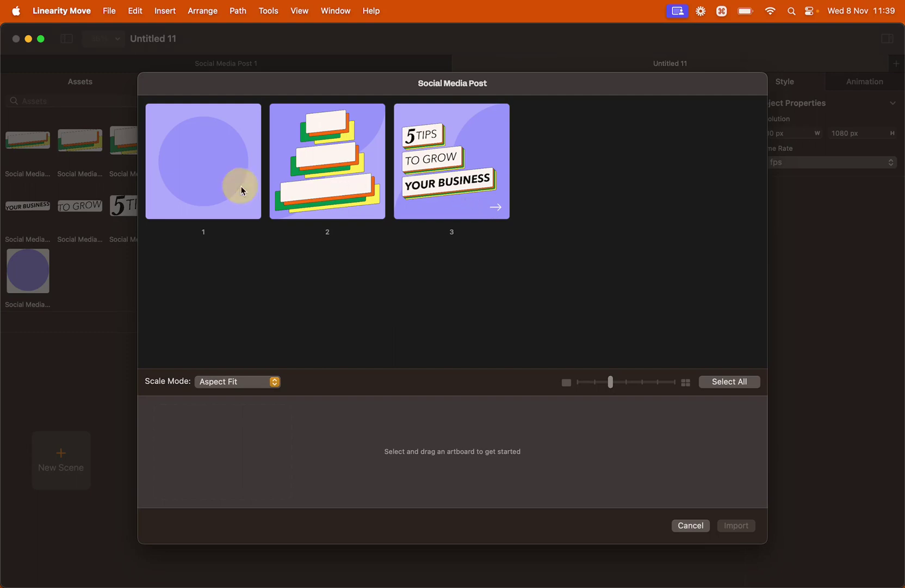
shift+click(445, 184)
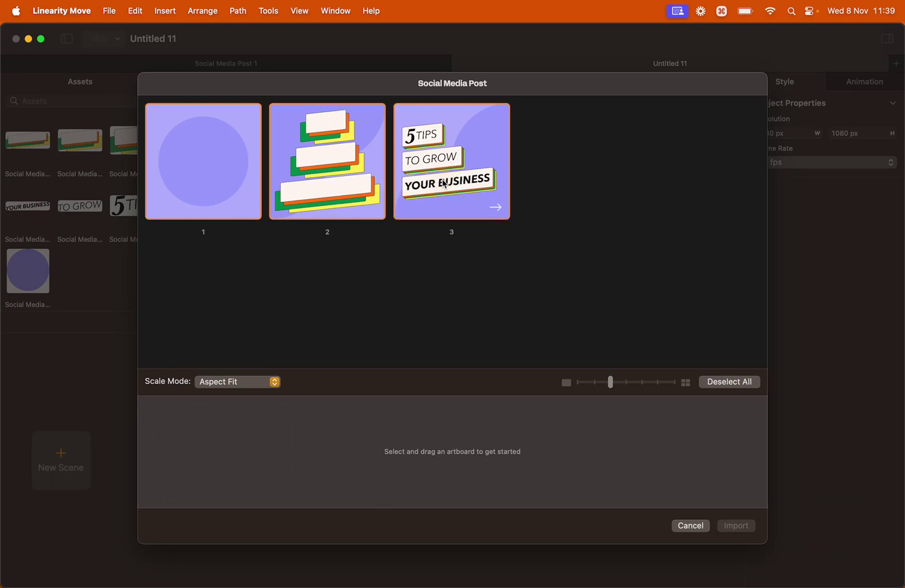
drag(445, 184, 416, 444)
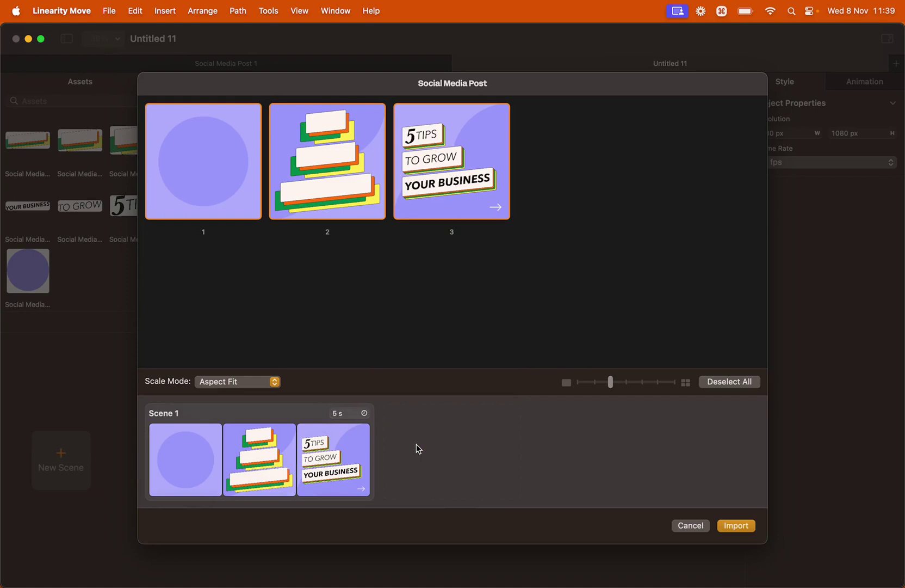
click(738, 525)
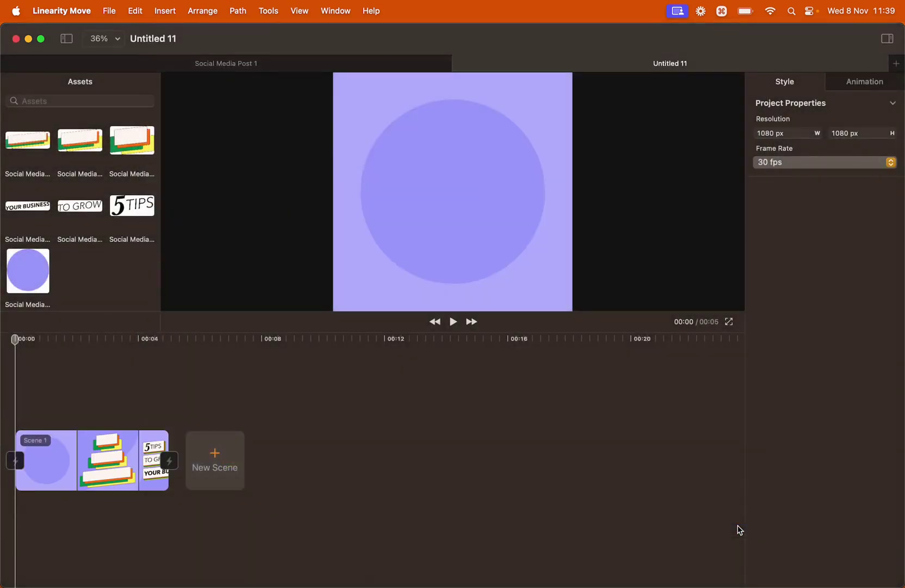
Step: Open Scene 1's layer tracks and play the imported 5-second card animation
click(151, 468)
double_click(150, 465)
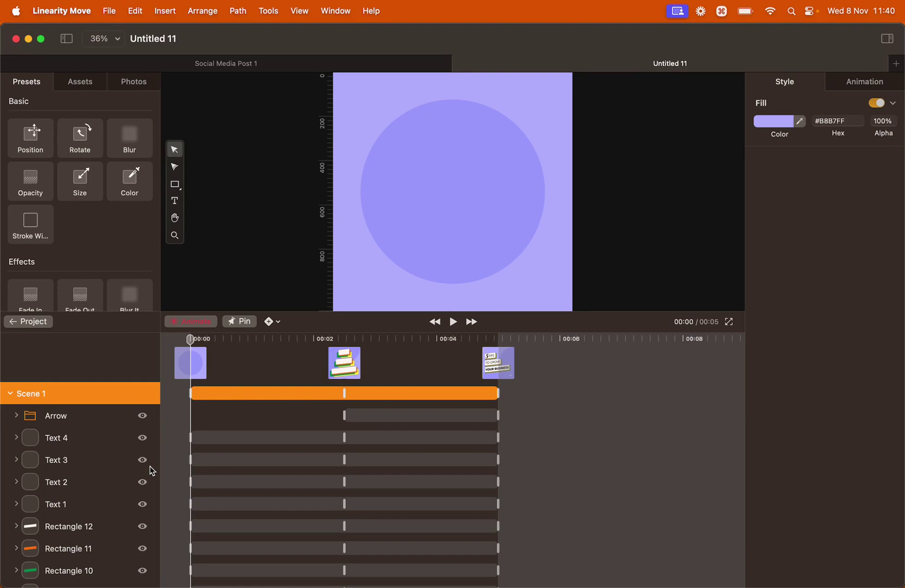
click(453, 322)
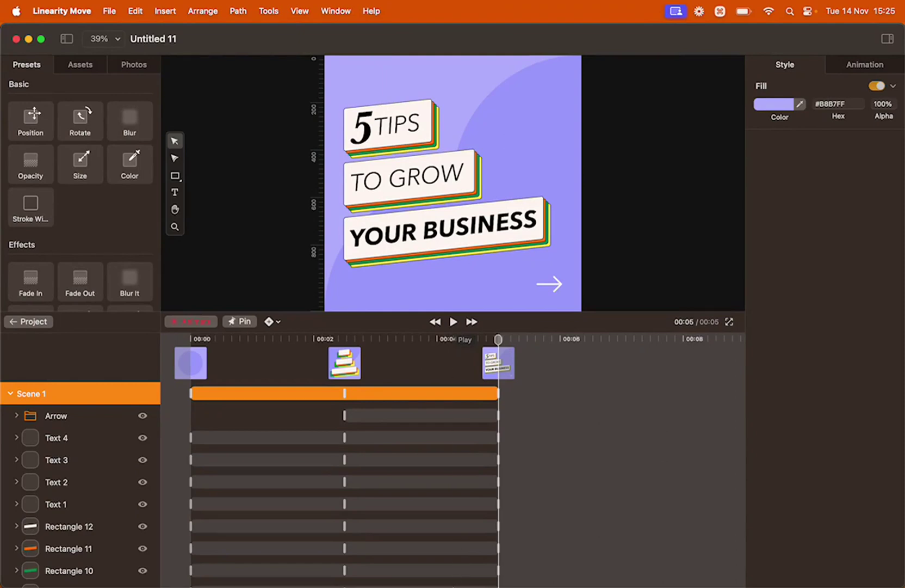
Step: Switch to Linearity Curve and expand the layer lists of artboards 1 and 2
mouse_move(462, 569)
click(428, 566)
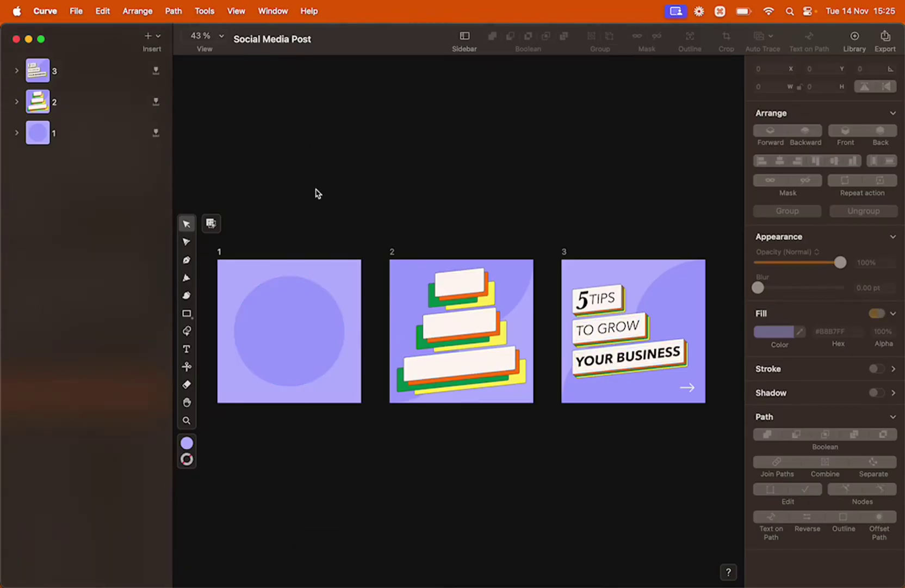
click(16, 134)
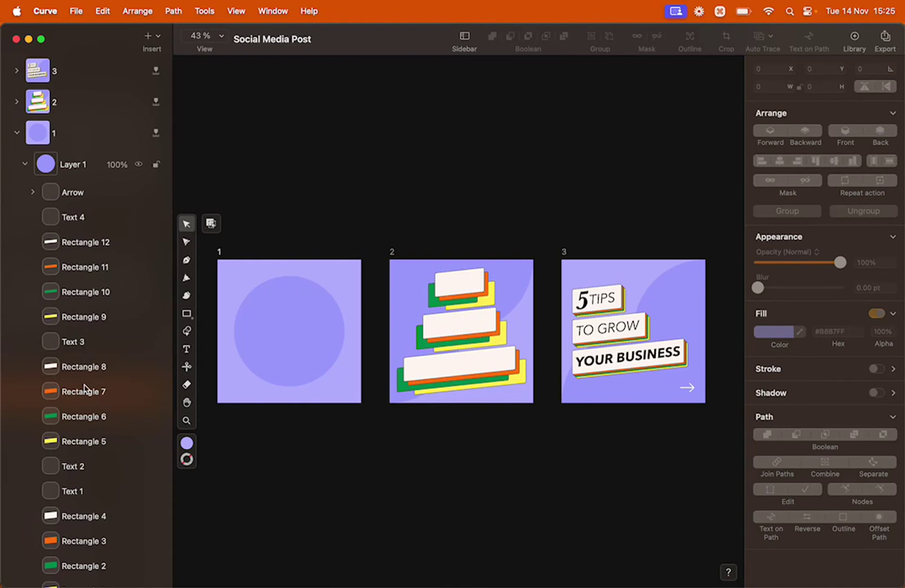
scroll(84, 387, down, 3)
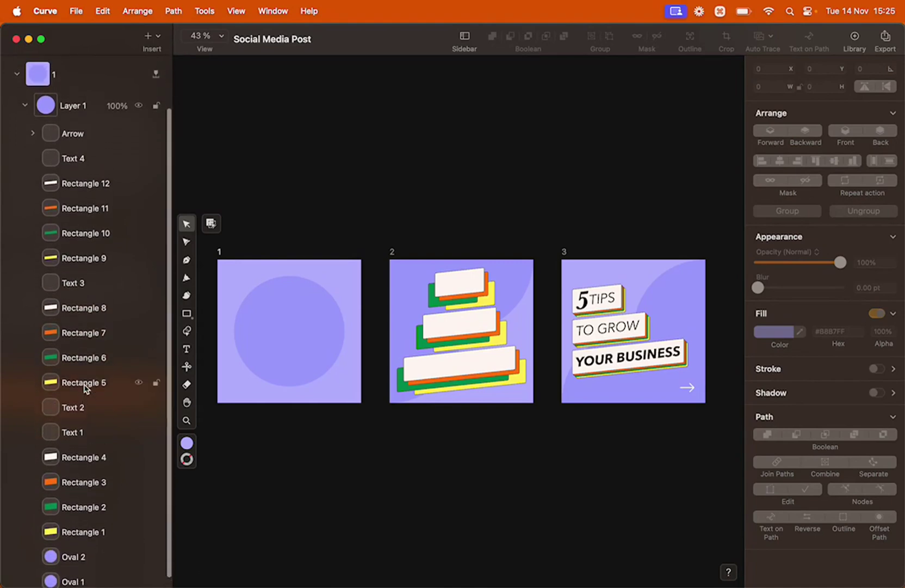
scroll(84, 387, up, 1)
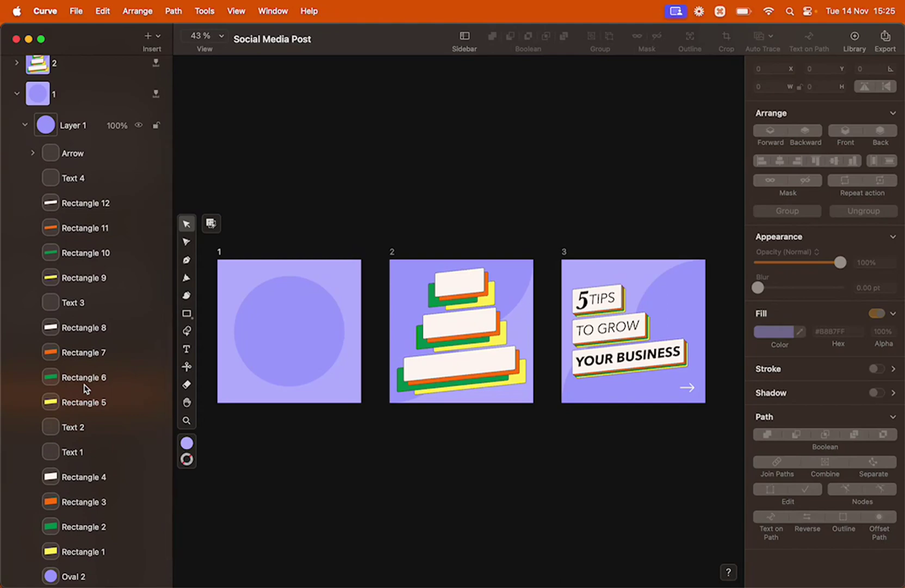
scroll(86, 317, up, 2)
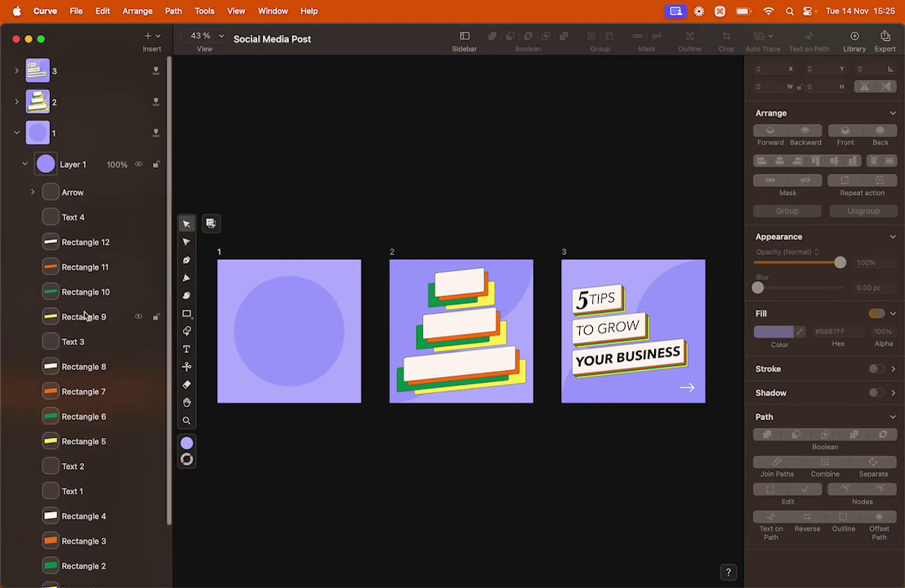
click(17, 103)
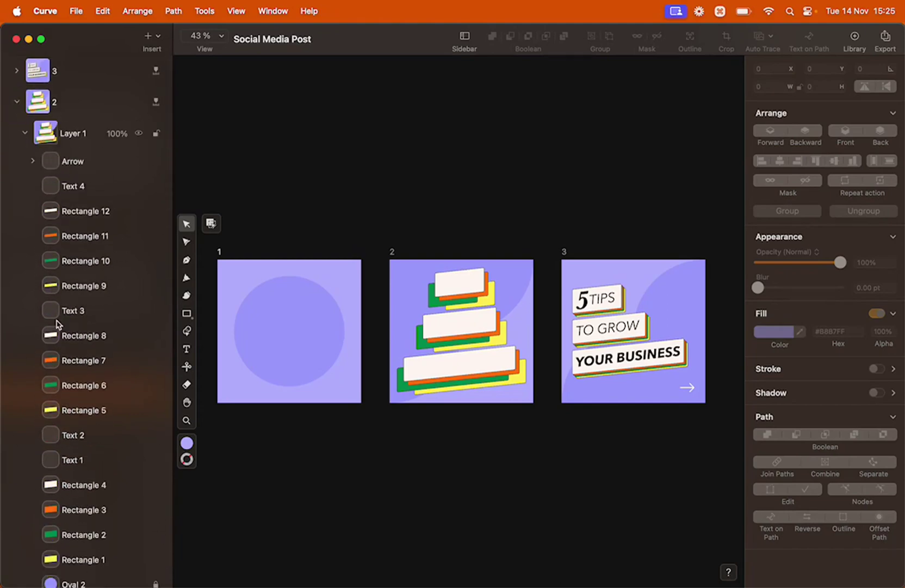
scroll(57, 314, down, 15)
scroll(57, 324, down, 15)
Step: Select the Oval 1 layer on artboard 1 and on artboard 2 to compare them
click(81, 570)
scroll(76, 293, up, 9)
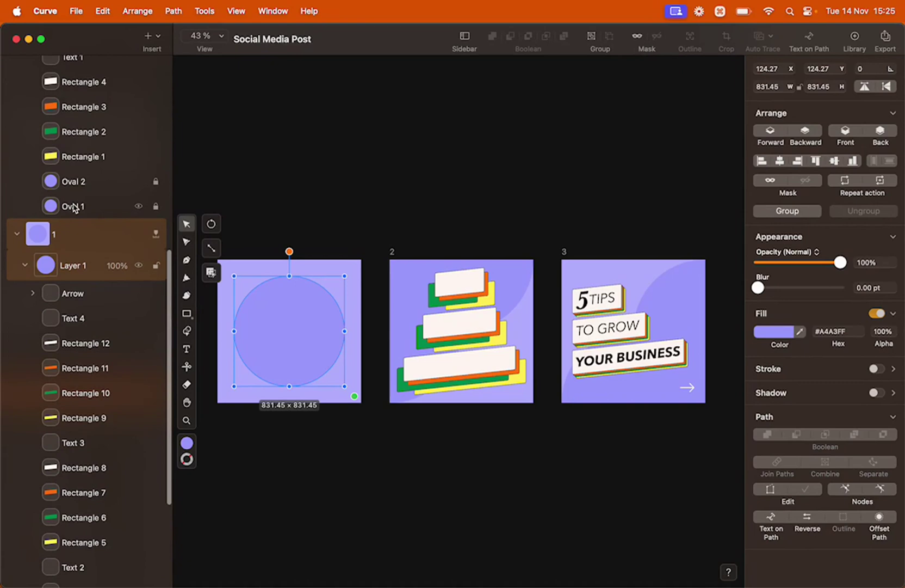
click(74, 205)
scroll(81, 183, up, 7)
scroll(87, 182, up, 13)
Step: Expand artboard 3, select its Oval 1, then select artboard 1's large circle and inner Oval 2
click(16, 73)
scroll(77, 410, down, 8)
click(79, 386)
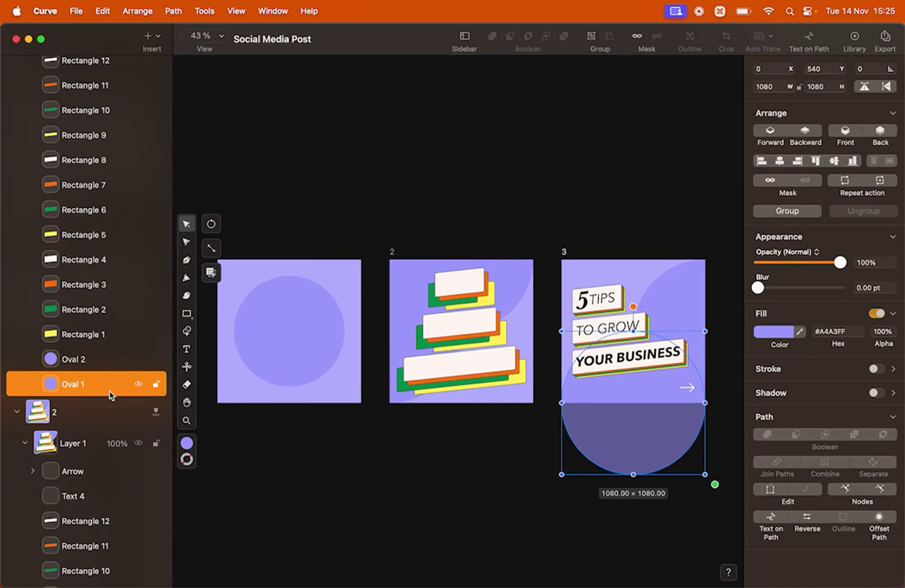
scroll(105, 424, down, 6)
scroll(107, 422, down, 3)
click(287, 354)
click(286, 331)
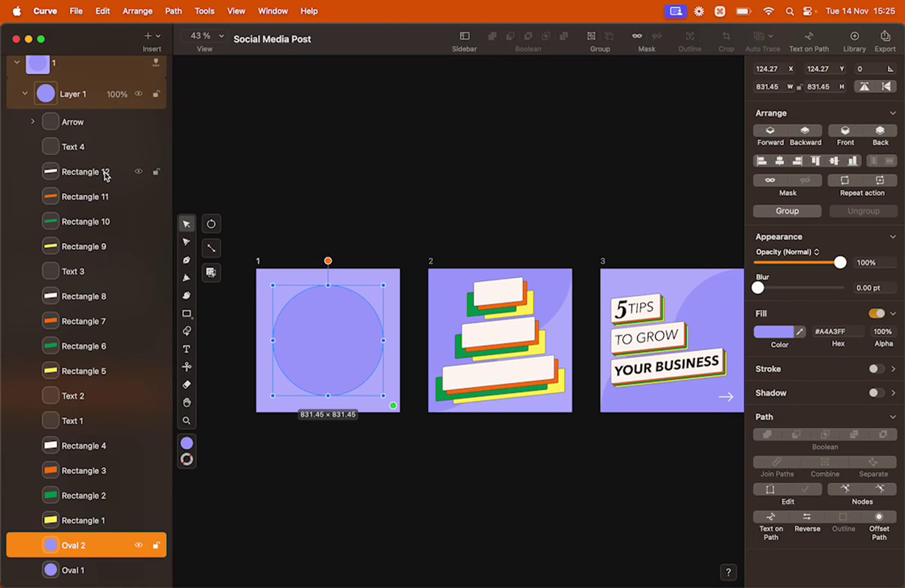
Step: Compare Rectangle 12 and Text 4 layers across the artboards, then return to Linearity Move
click(107, 175)
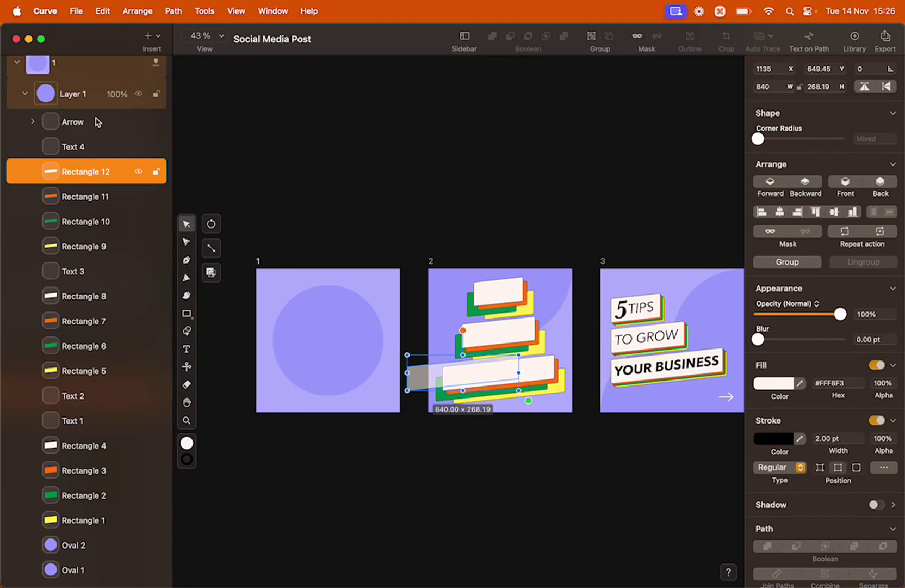
scroll(97, 121, up, 3)
scroll(97, 121, up, 10)
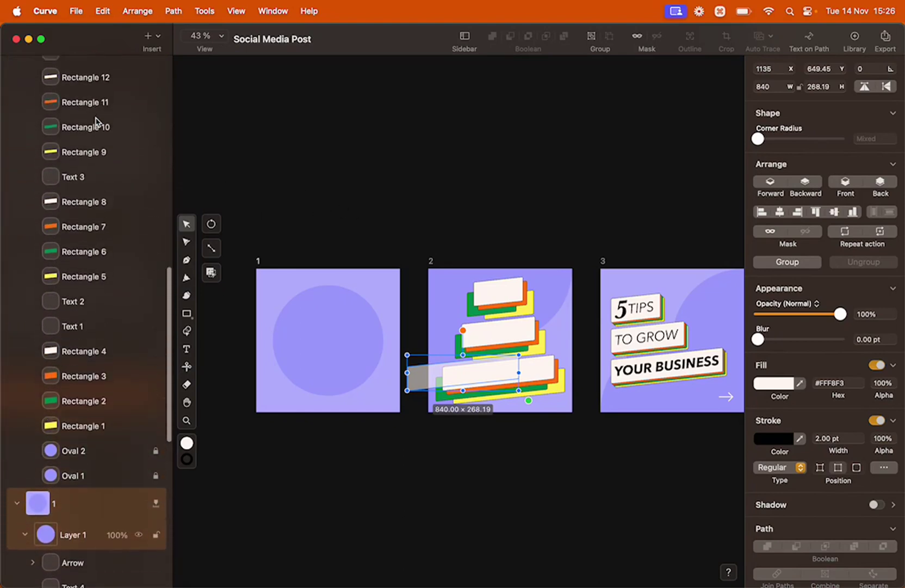
click(95, 161)
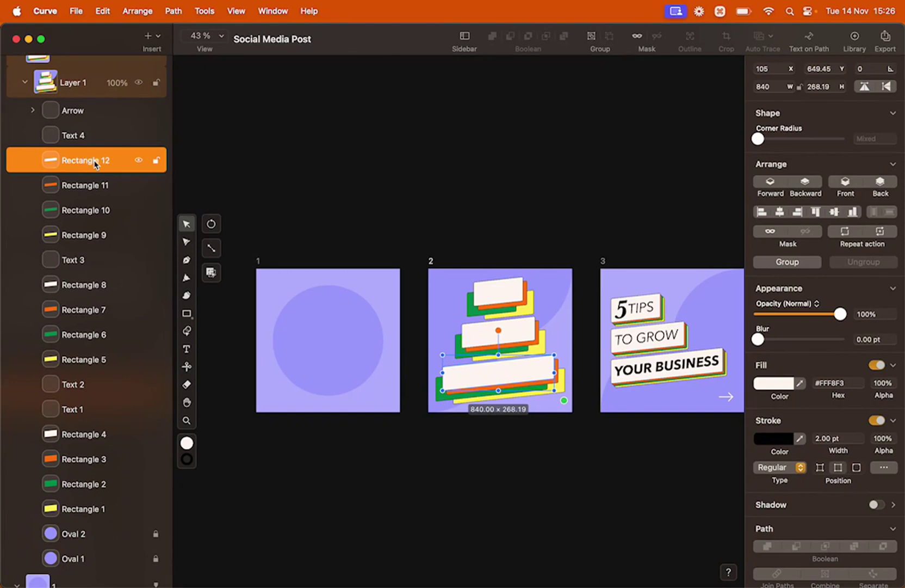
click(82, 138)
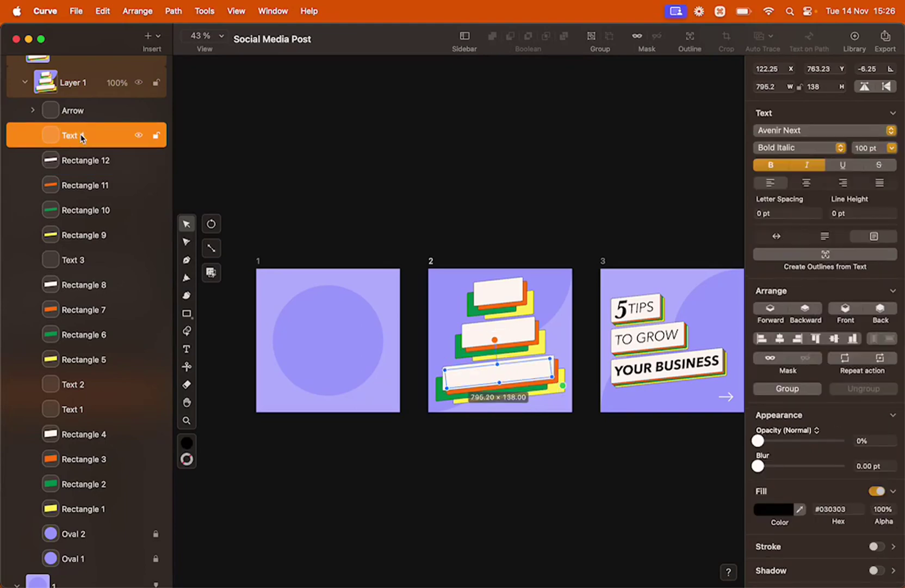
scroll(81, 138, up, 10)
scroll(82, 138, up, 8)
click(80, 152)
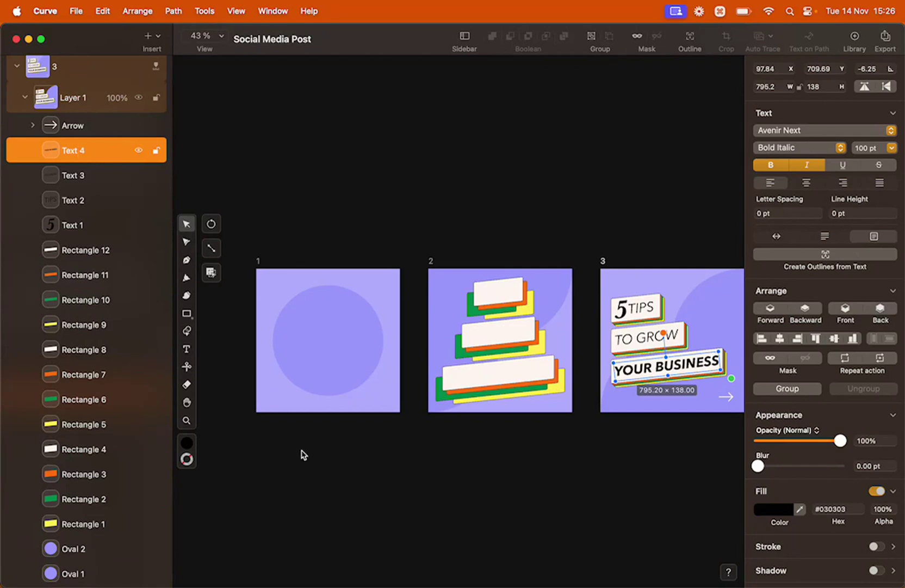
mouse_move(427, 566)
click(462, 563)
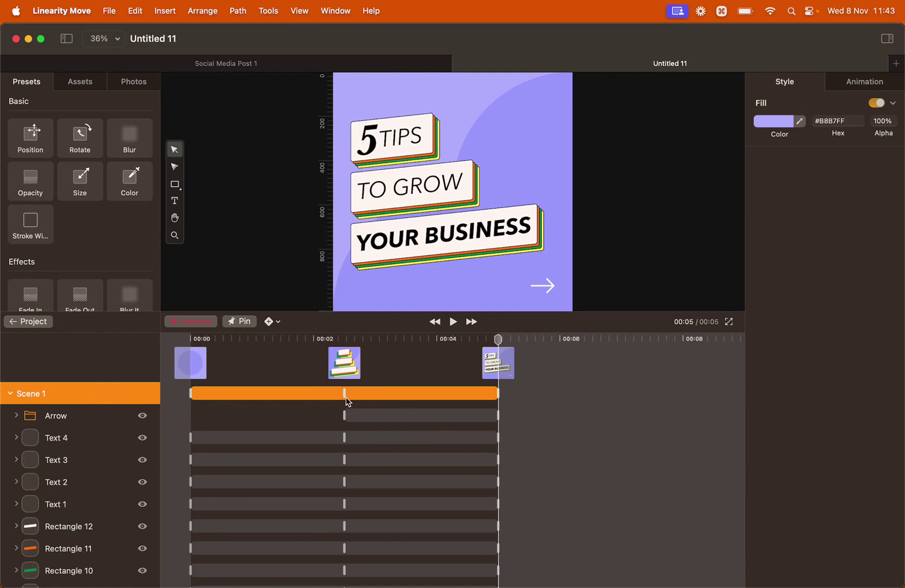
Step: Move the stacked-cards keyframe earlier so it sits exactly at the 1-second mark
drag(346, 399, 239, 400)
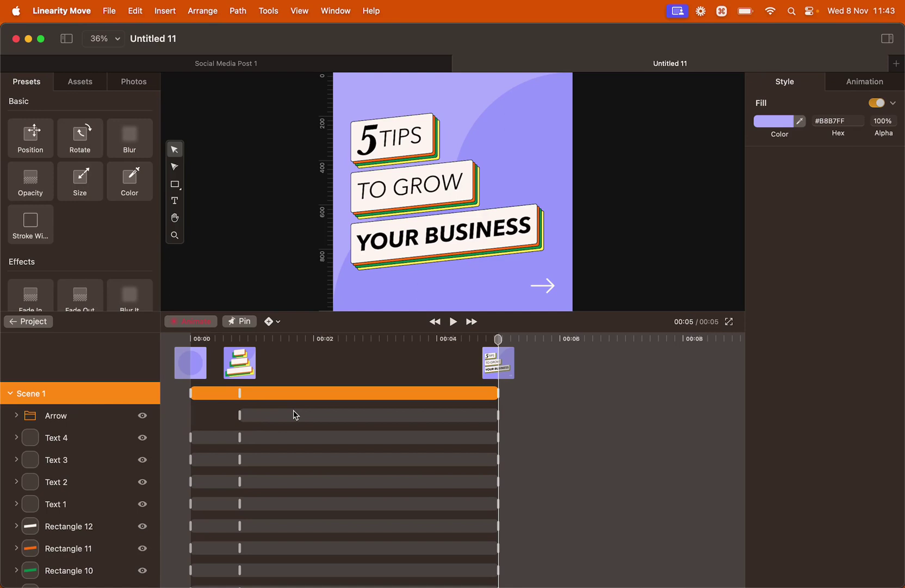
scroll(294, 415, up, 5)
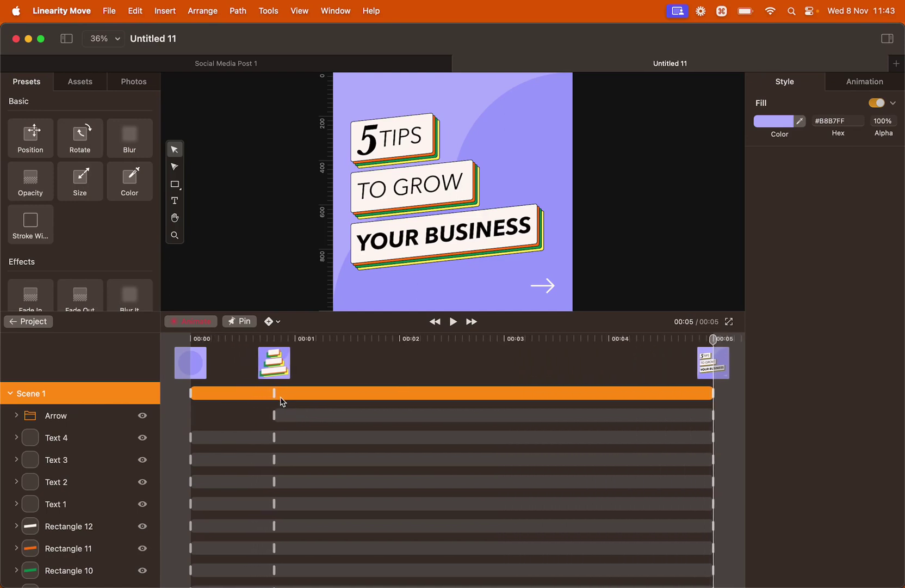
drag(274, 394, 294, 395)
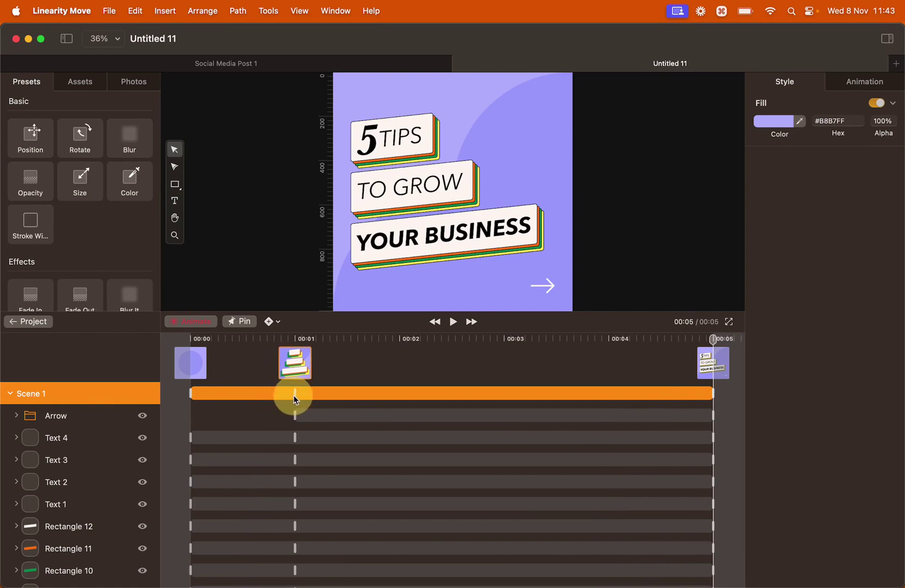
click(295, 338)
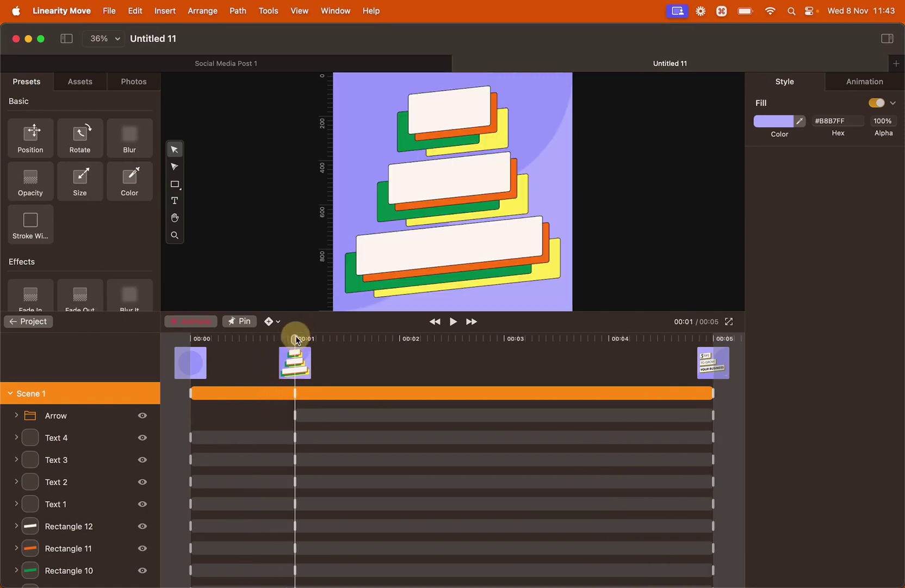
Step: Trim Scene 1's end from 00:05 to 00:02 and play the shortened animation from the start
click(400, 339)
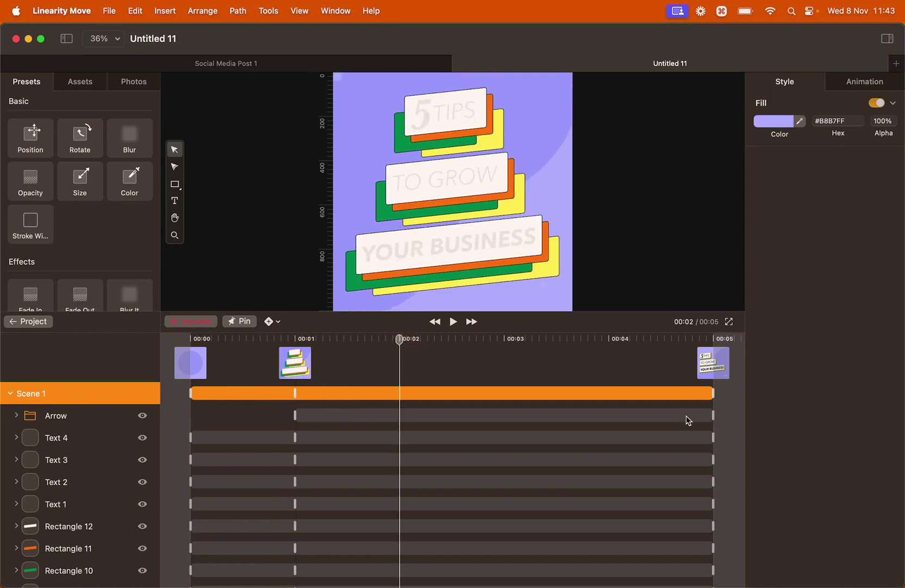
drag(714, 395, 400, 423)
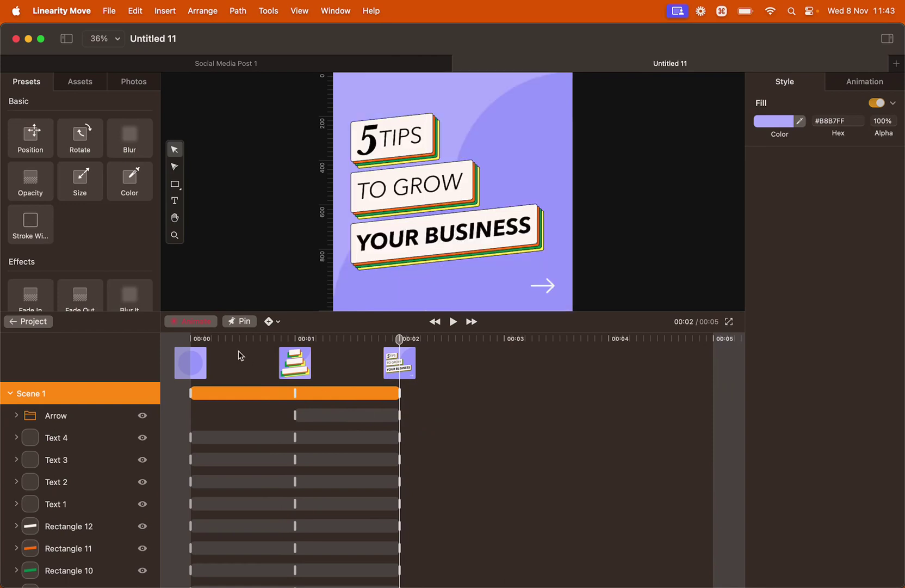
click(191, 339)
click(453, 321)
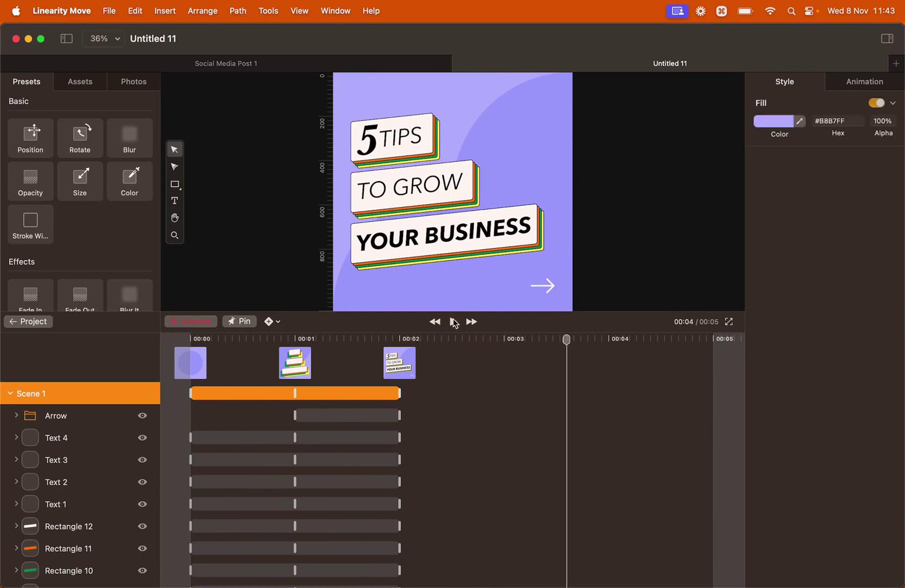
Step: Select the orange Rectangle 11 layer and scrub its animation from the start to 1 second
click(191, 340)
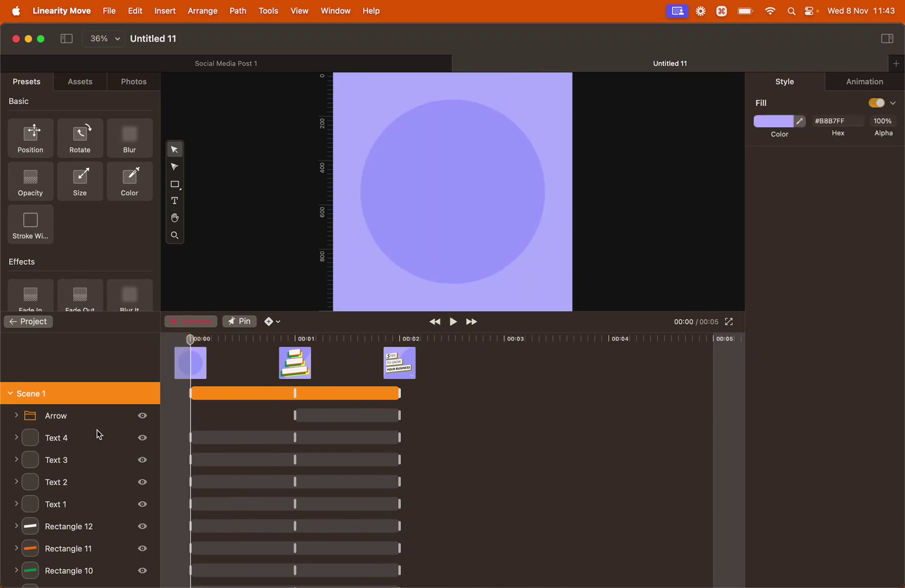
scroll(75, 463, down, 3)
click(67, 483)
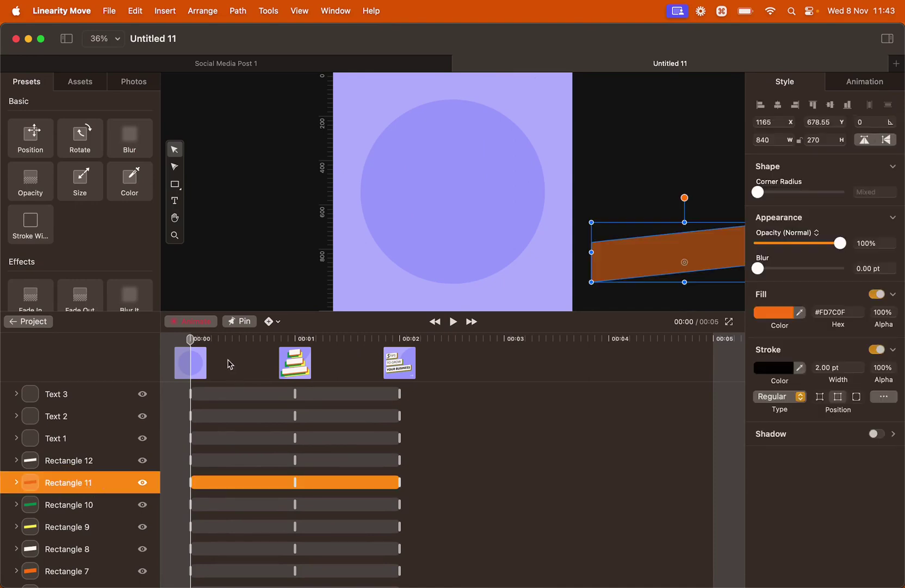
drag(191, 339, 297, 351)
scroll(93, 512, down, 2)
scroll(94, 514, down, 6)
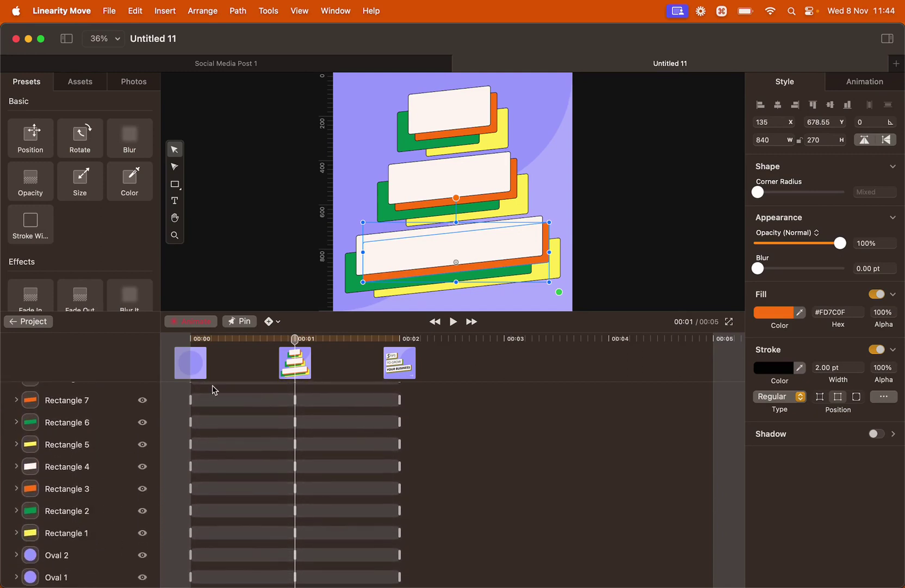
click(198, 339)
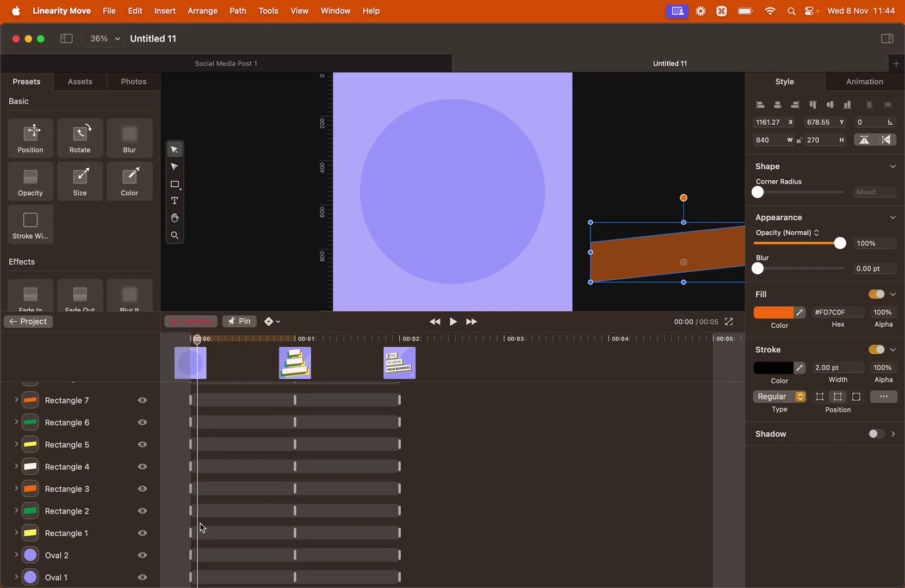
Step: Delay Rectangles 3, 2, 1 and 9 by a few more frames each so the cards start staggered
click(208, 488)
drag(207, 485, 216, 488)
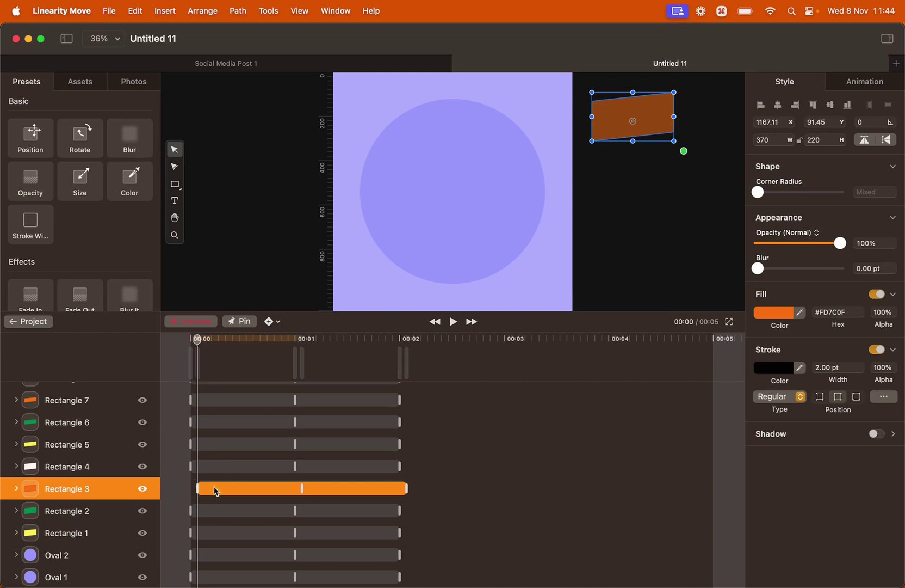
click(205, 339)
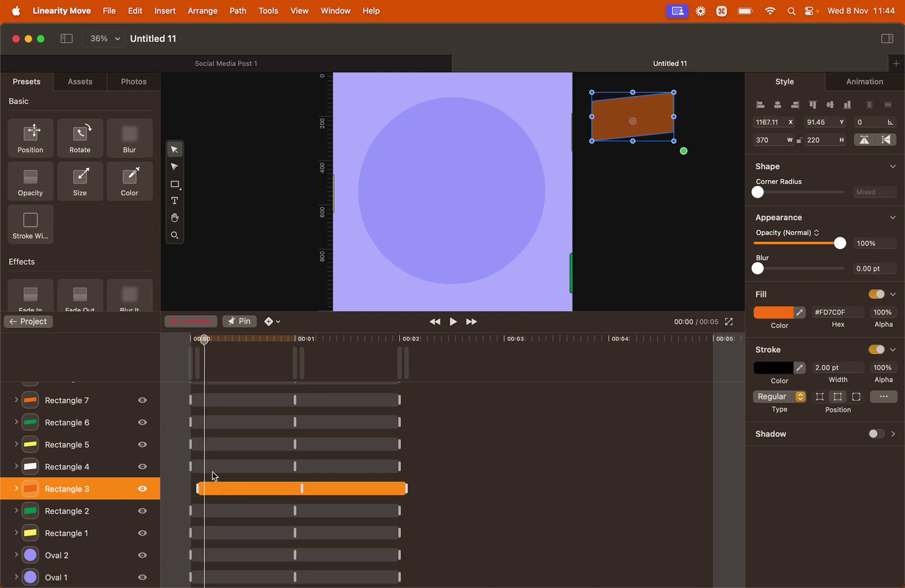
drag(211, 509, 214, 509)
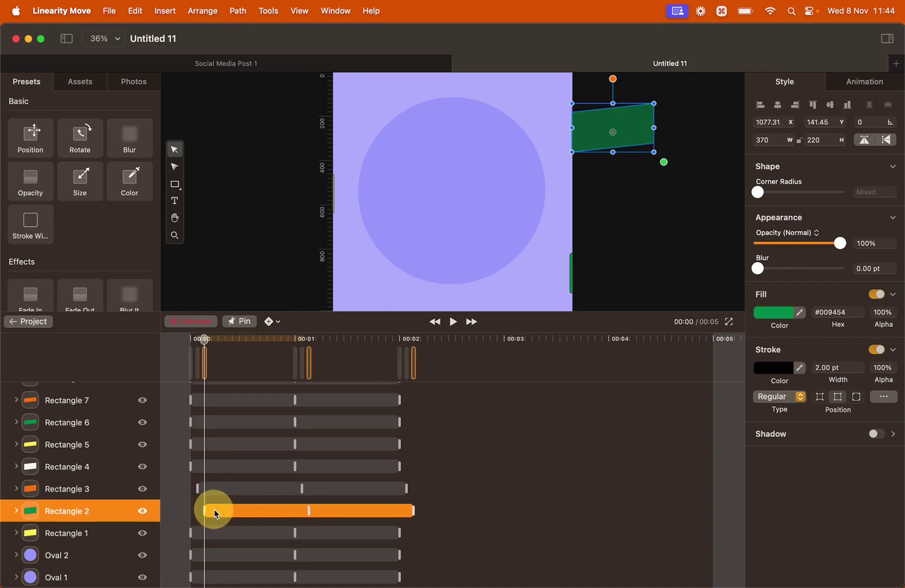
click(213, 340)
drag(221, 533, 223, 535)
scroll(197, 433, up, 2)
scroll(200, 414, up, 3)
drag(216, 479, 219, 484)
Step: Replay Scene 1 from 00:00 to 00:05 to check the staggered card entrances
click(193, 339)
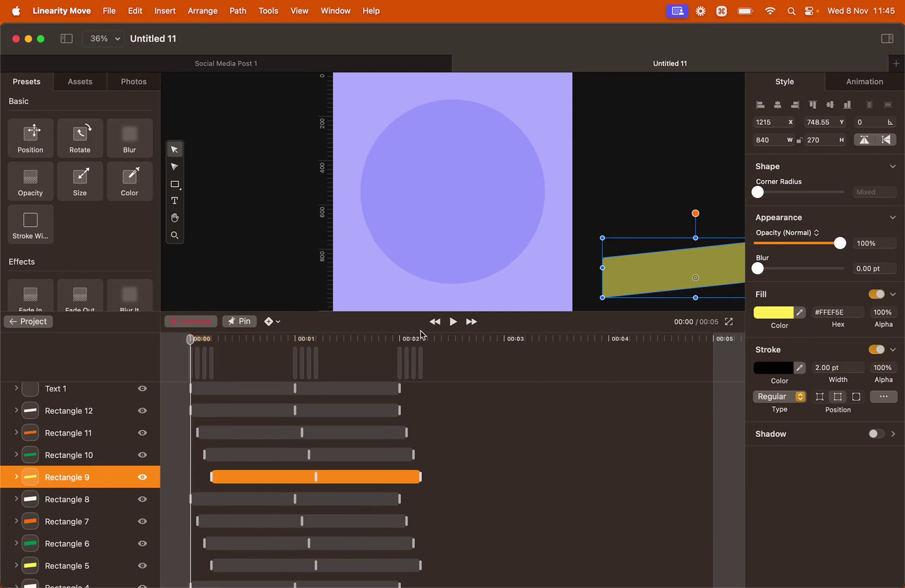
click(453, 322)
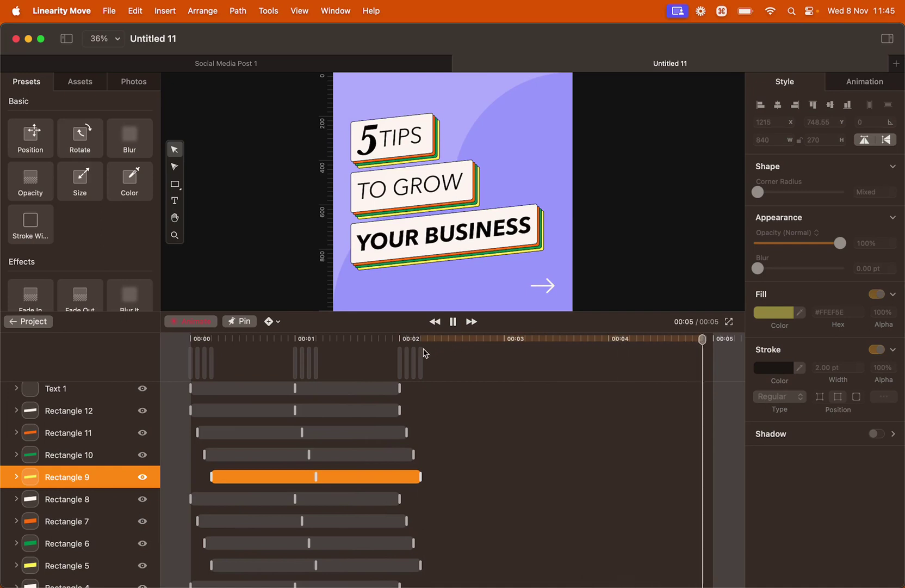
key(super+Tab)
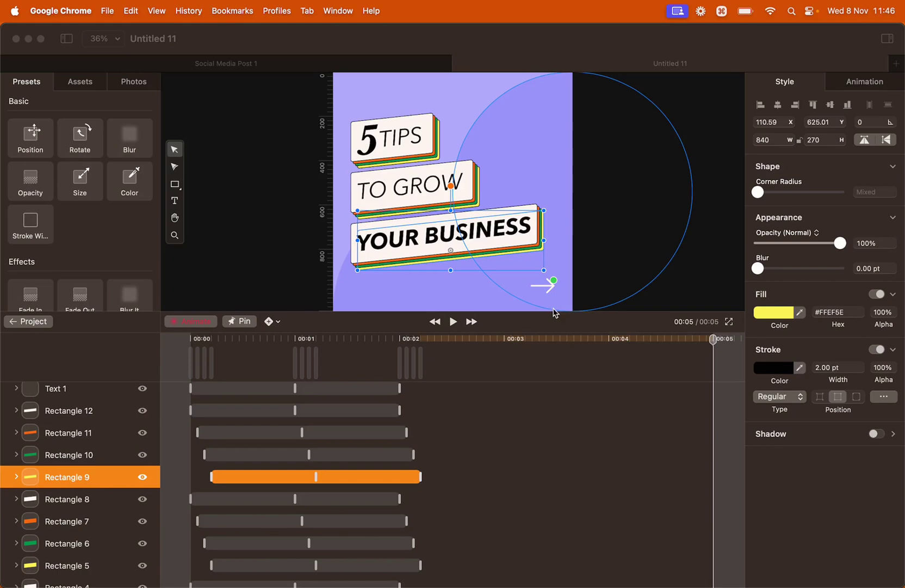
Step: Zoom in on the arrow, select the Arrow group and shorten its animation clip
click(530, 282)
scroll(526, 288, up, 3)
scroll(524, 289, up, 2)
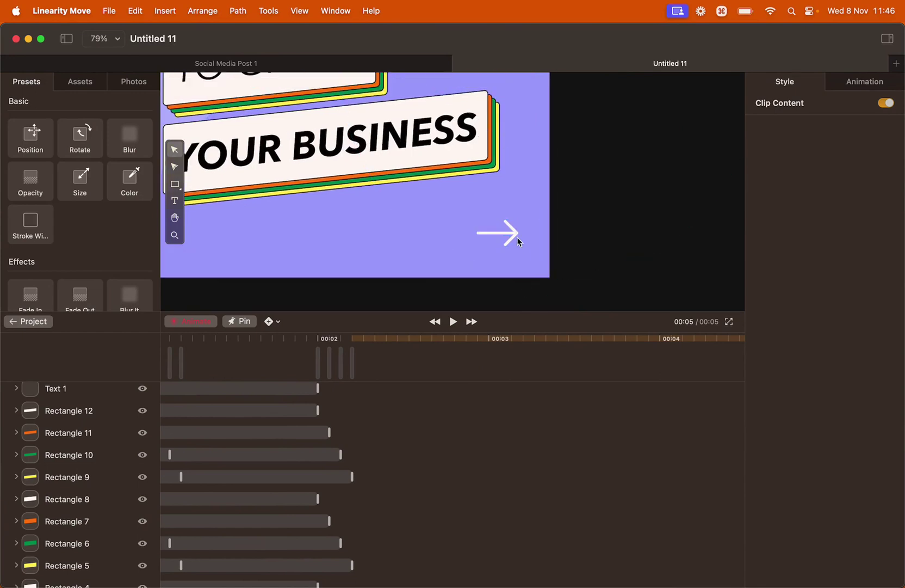
scroll(517, 237, up, 3)
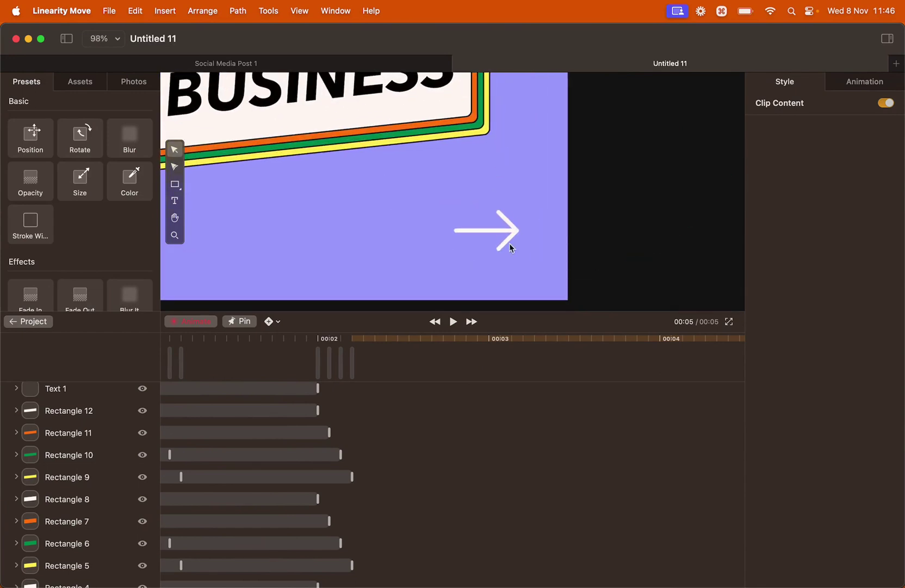
scroll(271, 445, left, 5)
scroll(271, 445, up, 5)
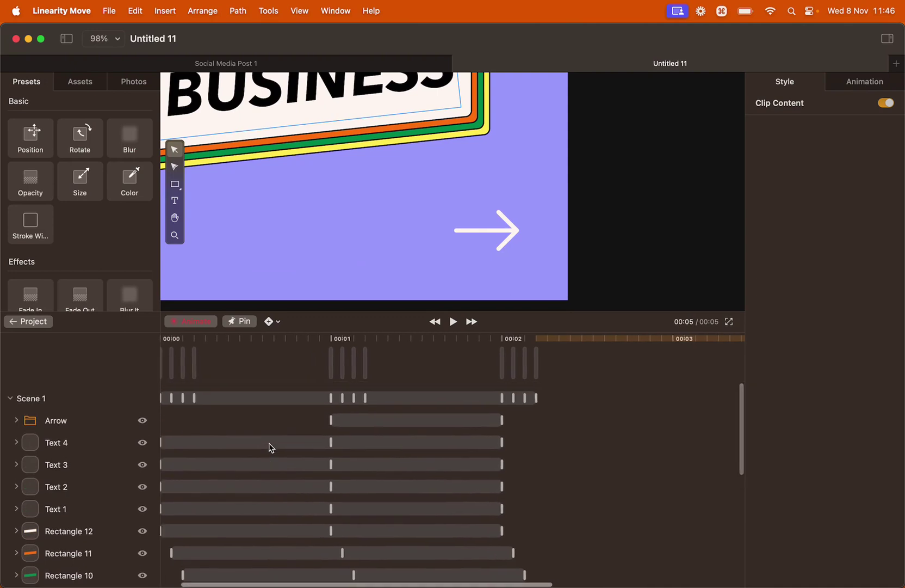
click(60, 420)
scroll(232, 478, left, 2)
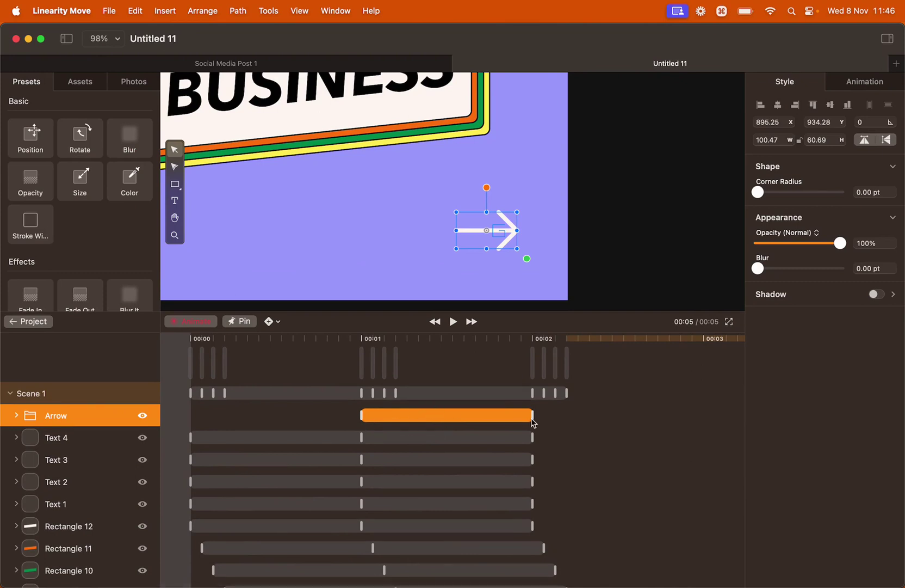
drag(534, 419, 457, 417)
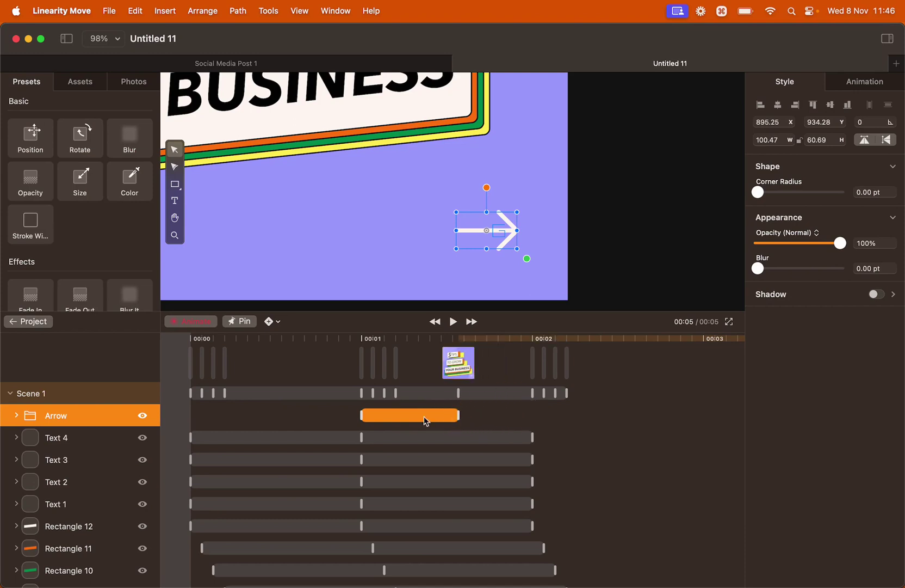
Step: Preview the arrow's entrance, then move its animation clip to start at 2 seconds
click(363, 340)
click(453, 321)
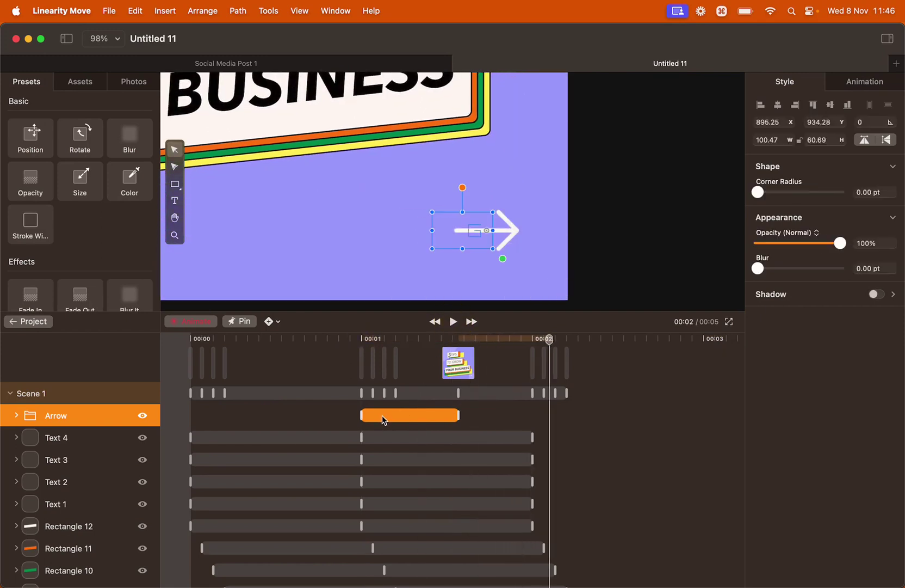
drag(384, 419, 552, 422)
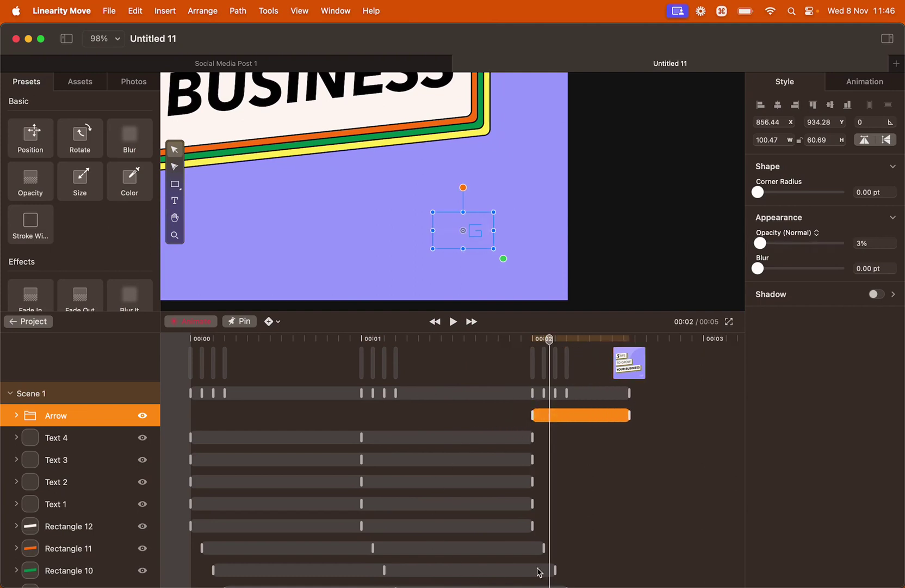
drag(551, 339, 630, 357)
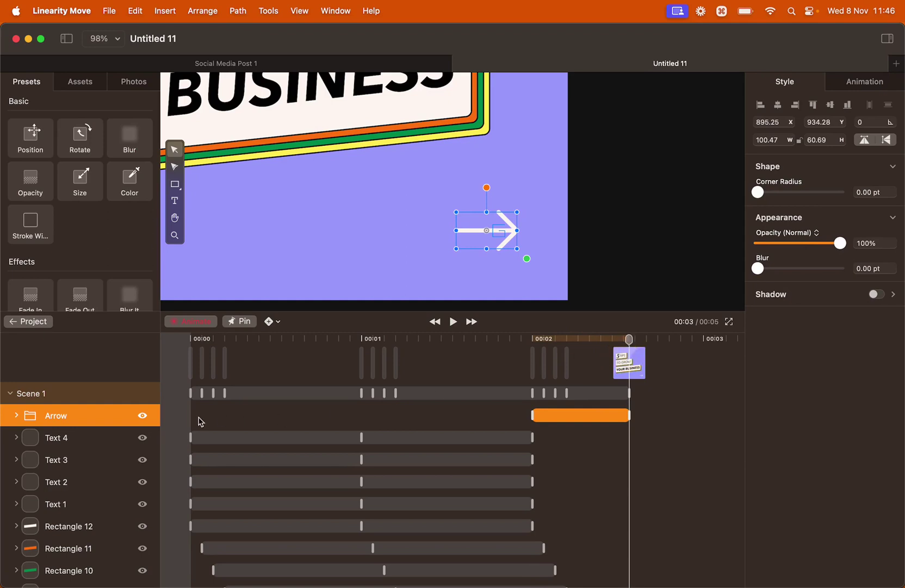
Step: Copy the arrow's 0% opacity keyframe to the 3-second mark
click(18, 417)
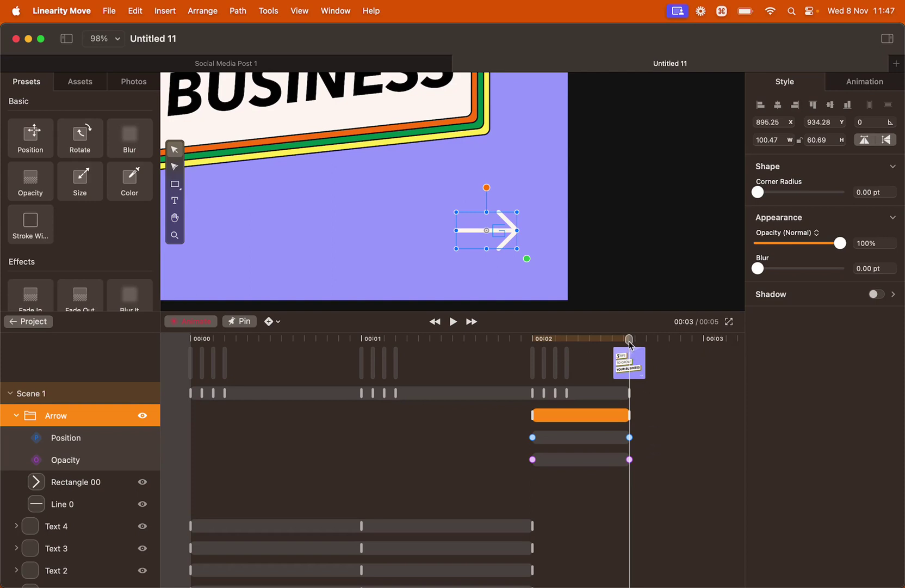
drag(630, 341, 706, 348)
click(631, 434)
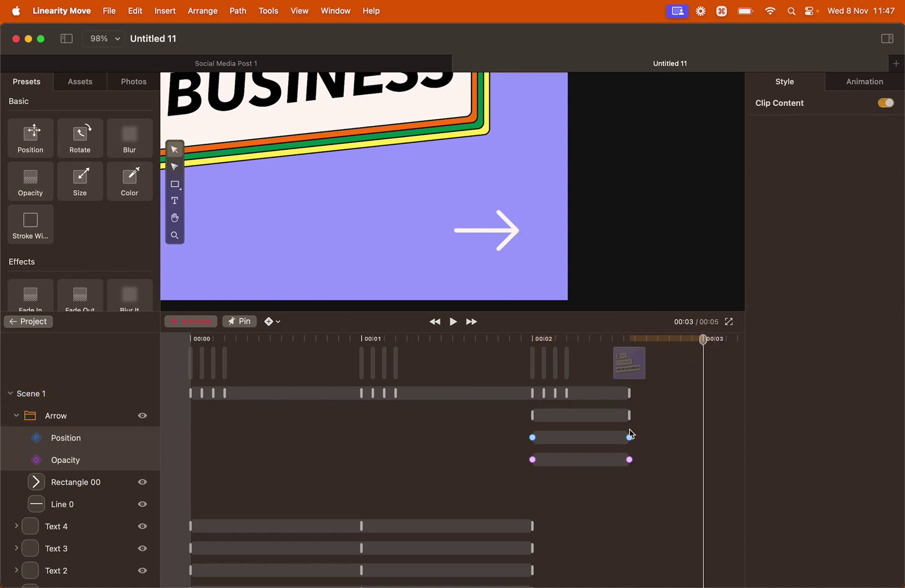
click(532, 460)
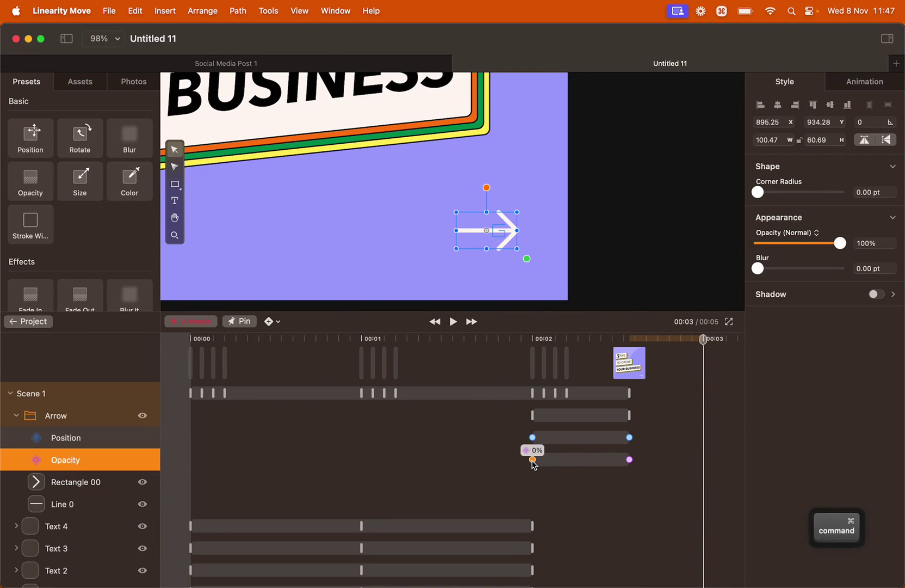
key(super+c)
key(super+v)
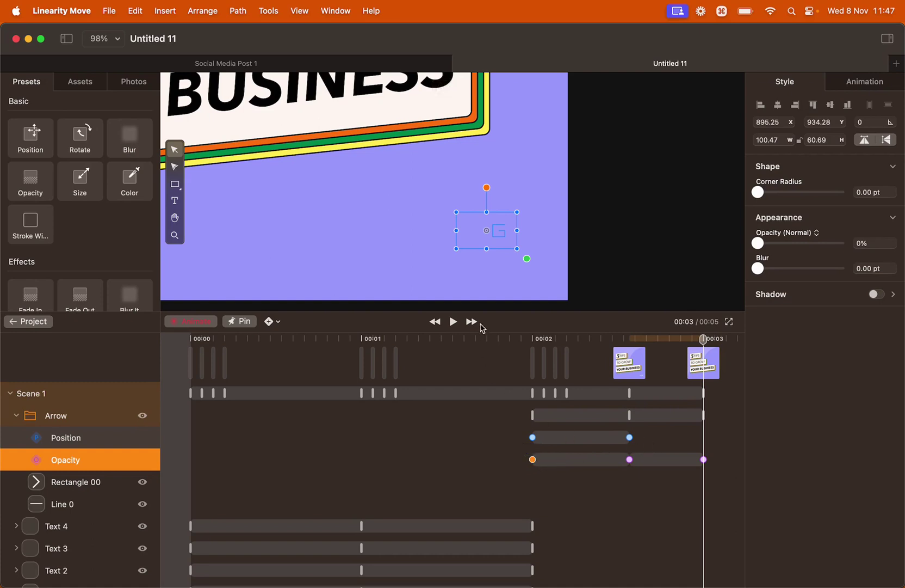
Step: Slide the arrow horizontally right to X 944.63 at 3 seconds
click(497, 234)
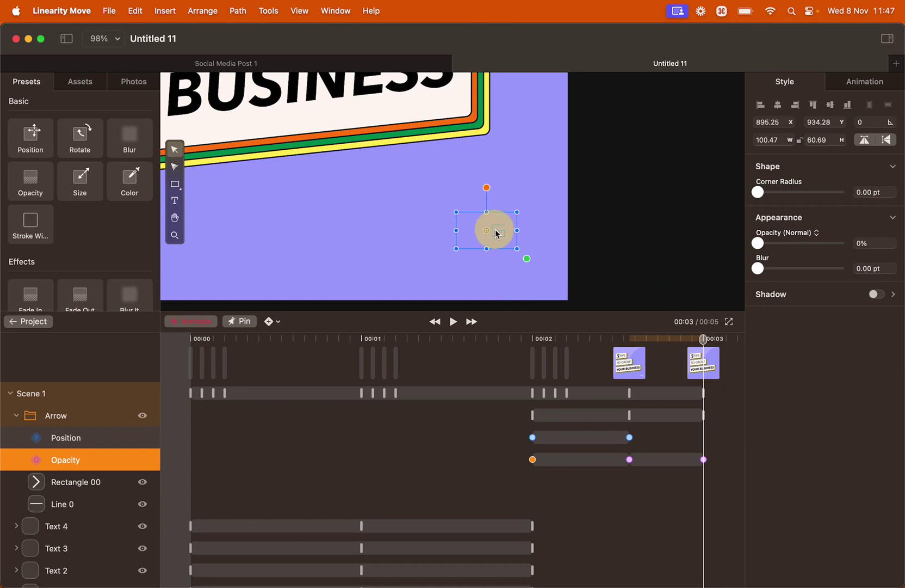
key(shift)
drag(496, 234, 525, 232)
Step: Preview the arrow's fade-out sweep from just before 00:02
click(534, 338)
click(453, 322)
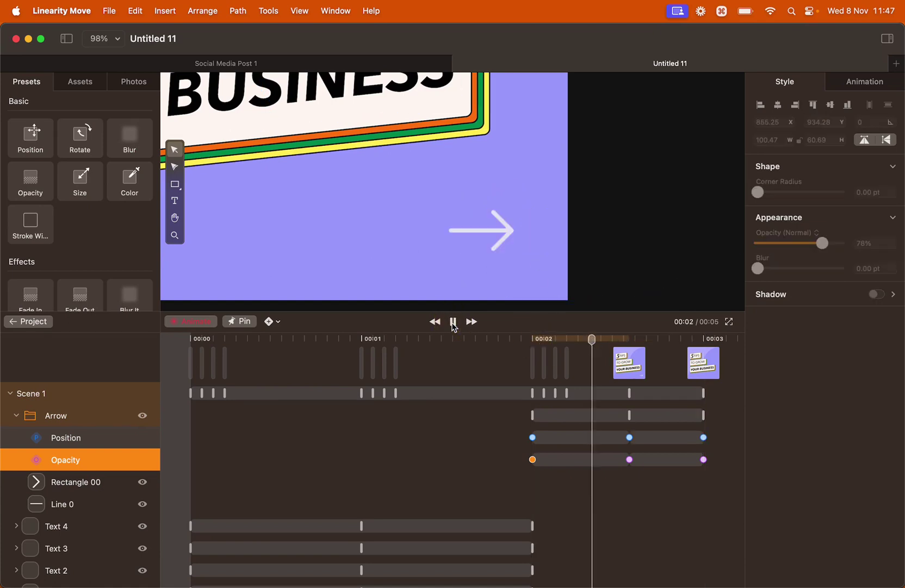
click(453, 321)
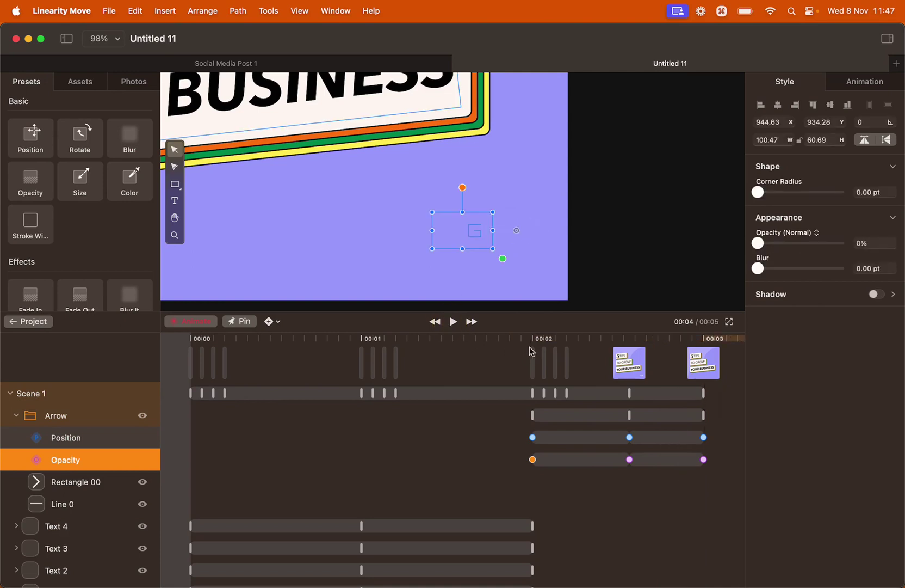
click(510, 338)
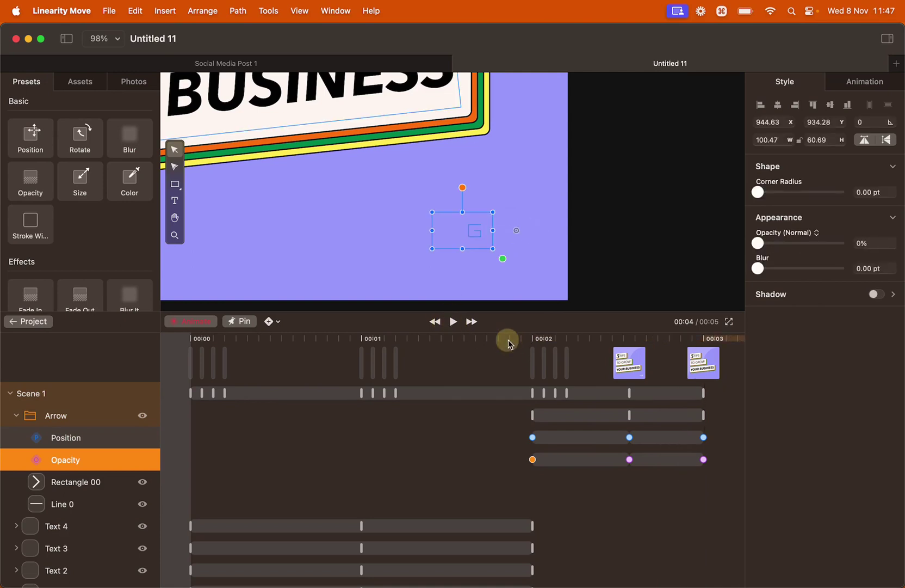
click(453, 322)
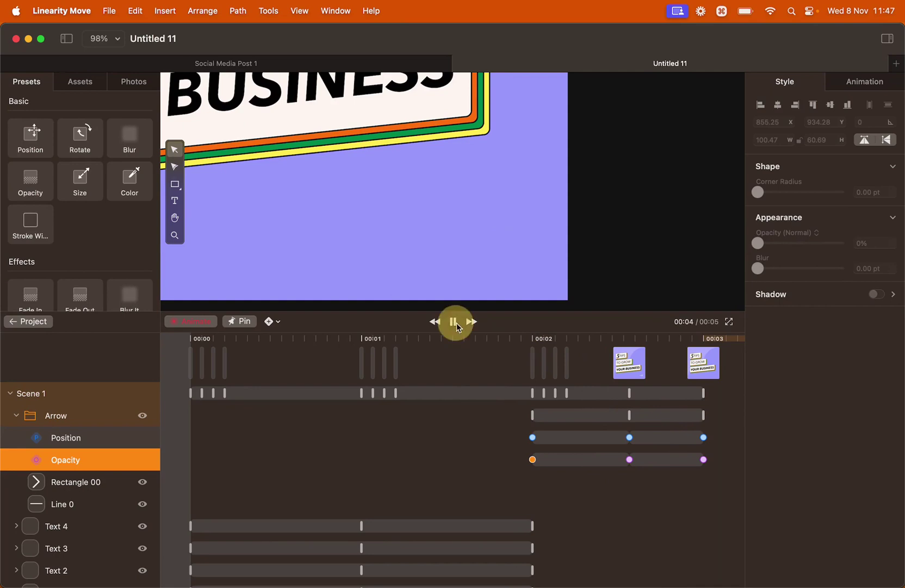
click(455, 322)
Step: Move the Arrow's middle keyframe earlier to about 2.5 s and replay from 00:02
click(630, 417)
drag(618, 418, 617, 416)
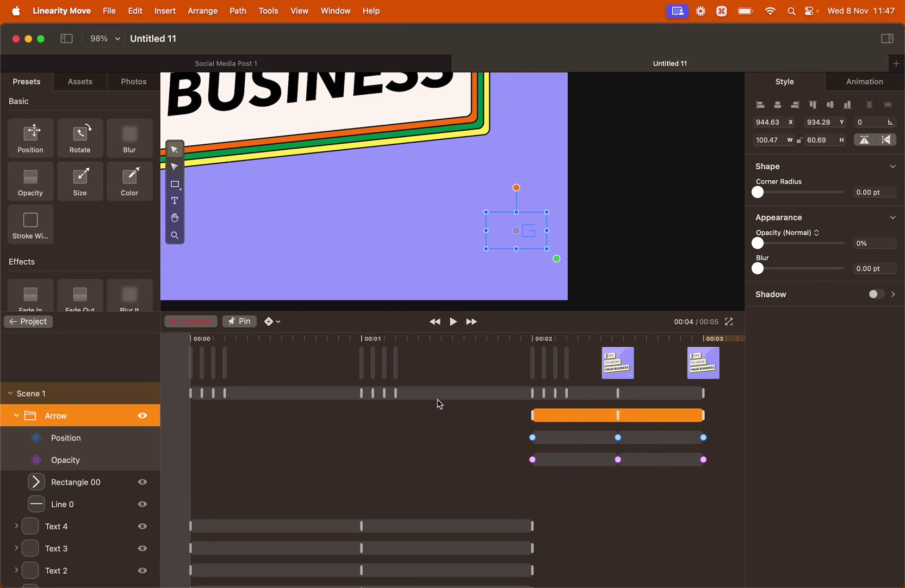
click(17, 416)
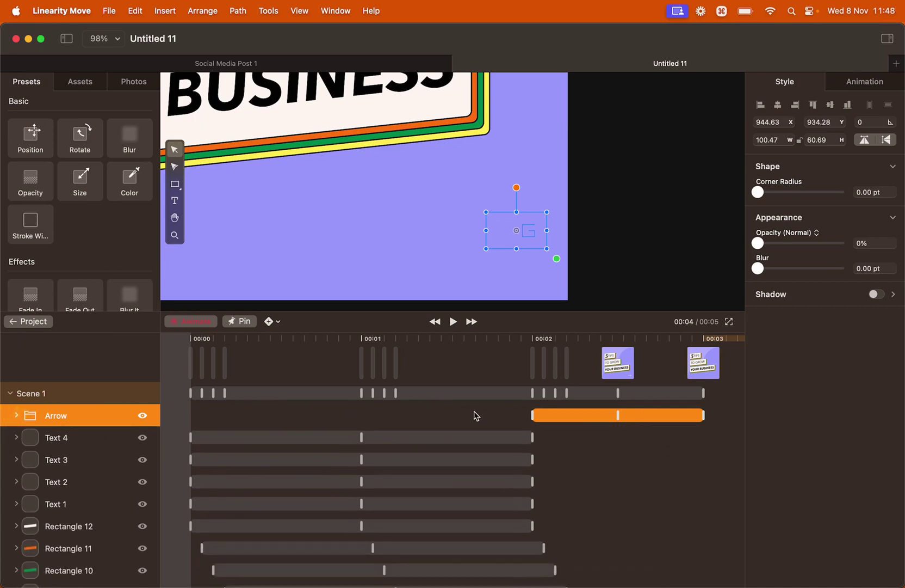
click(534, 342)
key(space)
key(space)
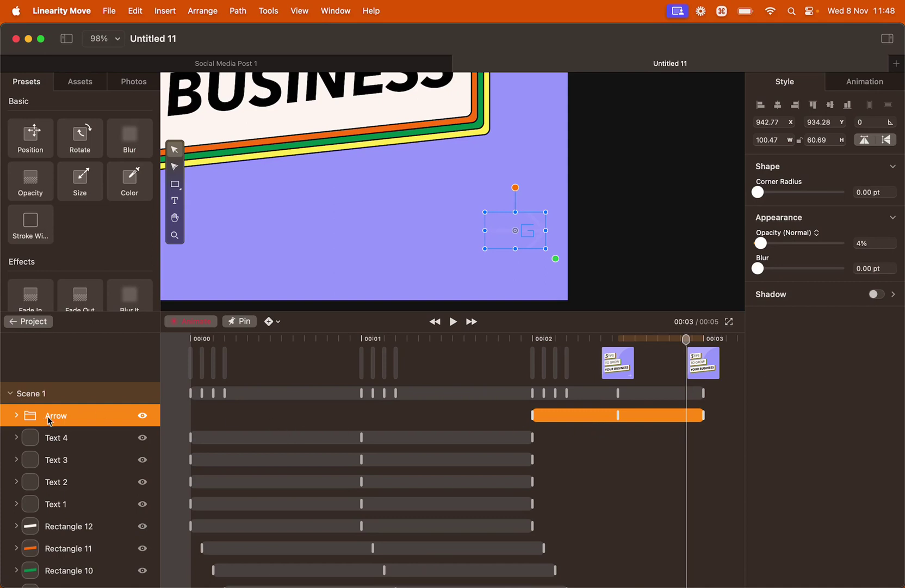
Step: Switch to Design mode and select the Arrow group layer
click(17, 416)
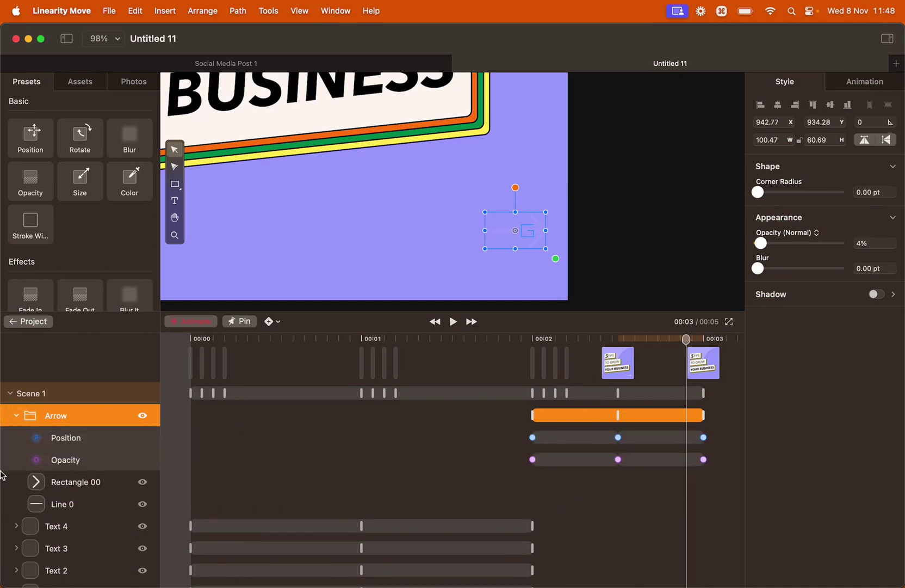
click(16, 415)
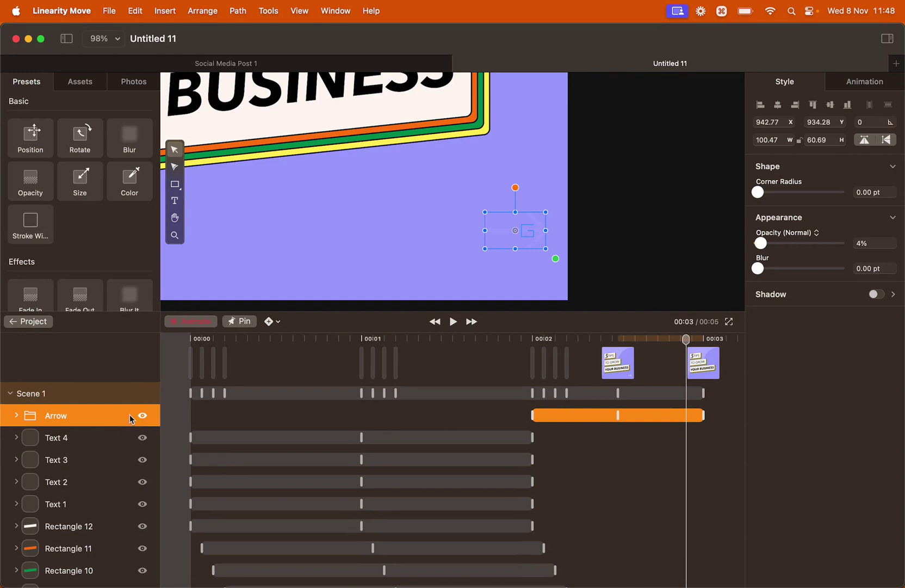
click(203, 324)
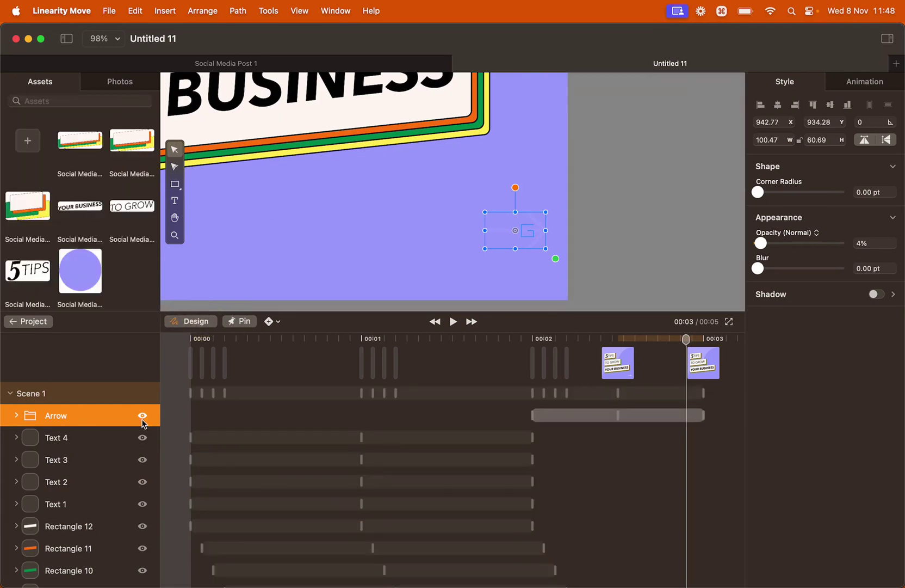
click(103, 438)
click(102, 417)
Step: Duplicate the Arrow group with Cmd+D and select the first Arrow's animation clip
right_click(113, 415)
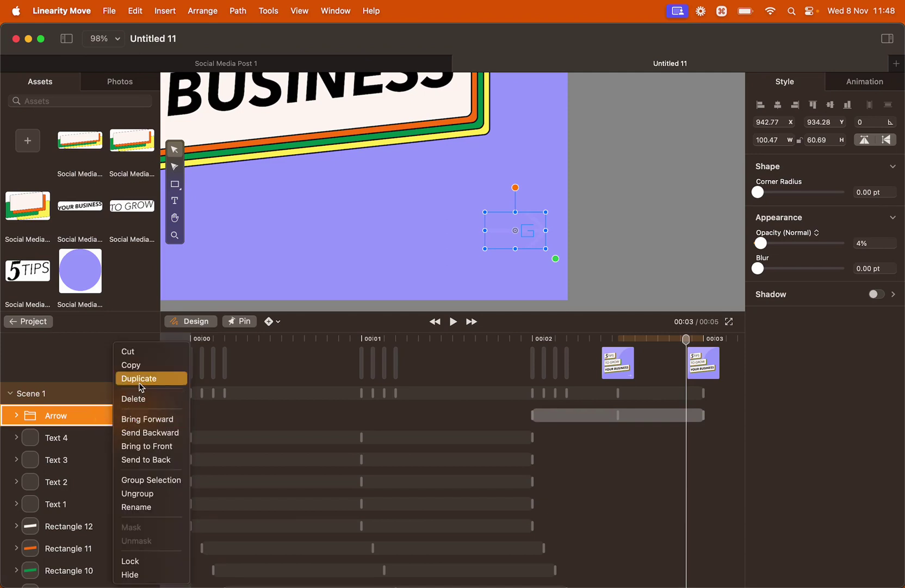
key(Escape)
key(super+d)
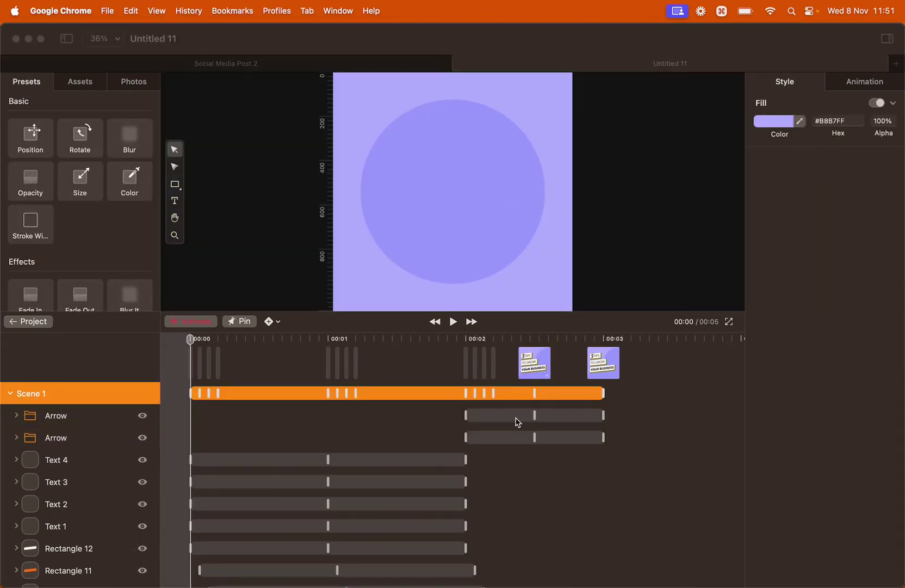
click(518, 422)
click(514, 415)
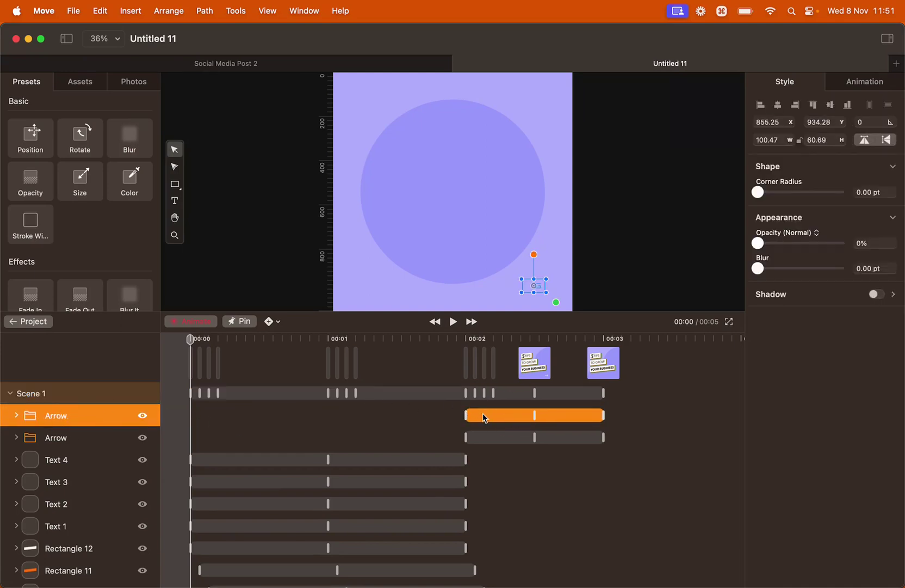
Step: Shift the top Arrow copy's clip to run 3–4 s and play back to check timing
drag(482, 413, 616, 418)
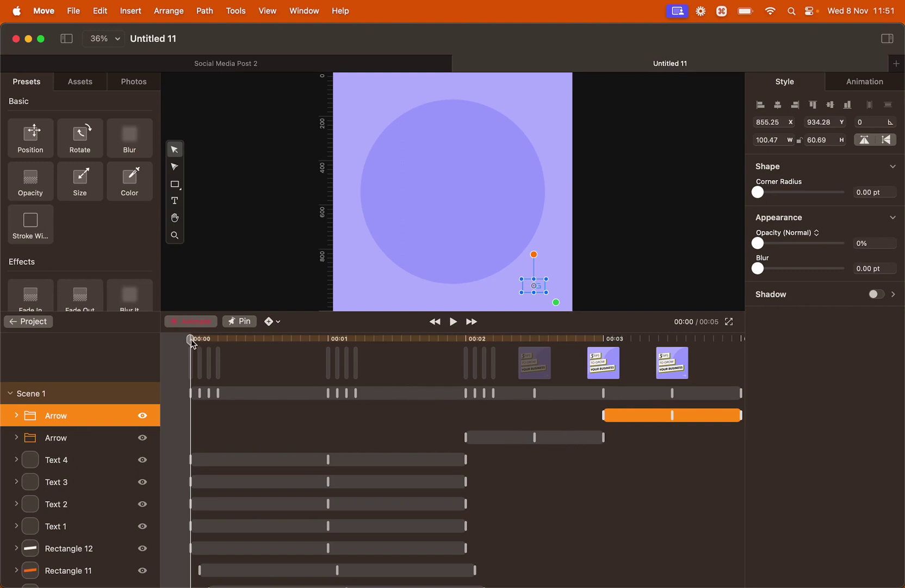
click(453, 322)
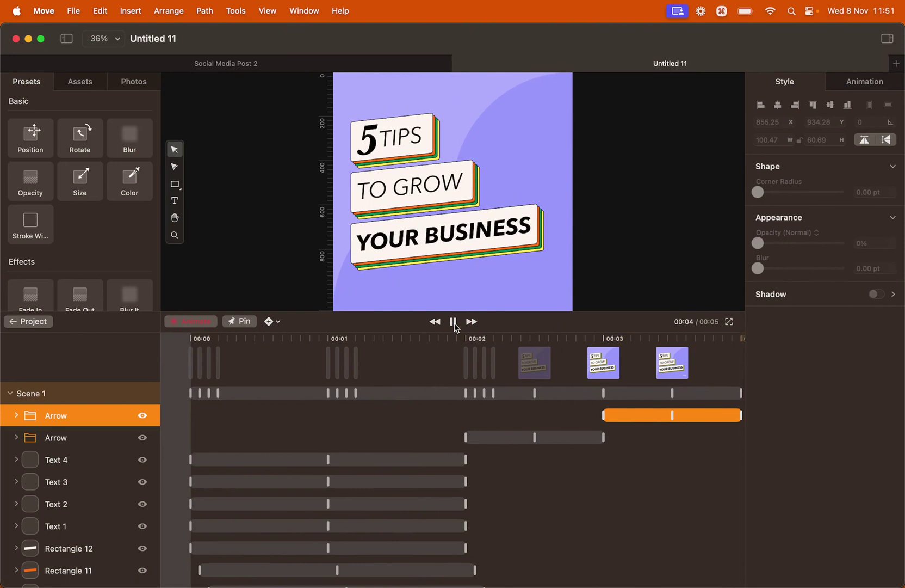
click(453, 322)
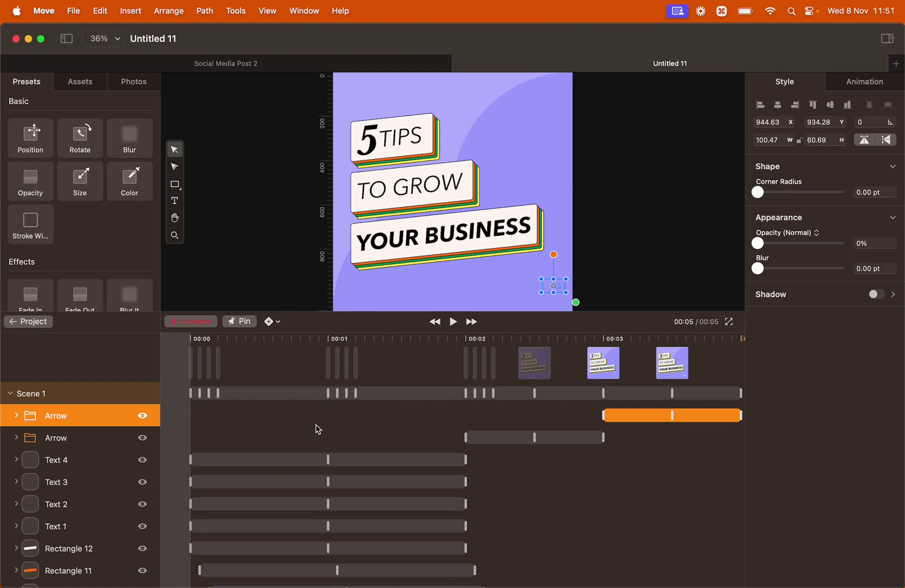
Step: Move the Oval 1 and Oval 2 middle keyframes to 00:02
scroll(318, 429, down, 10)
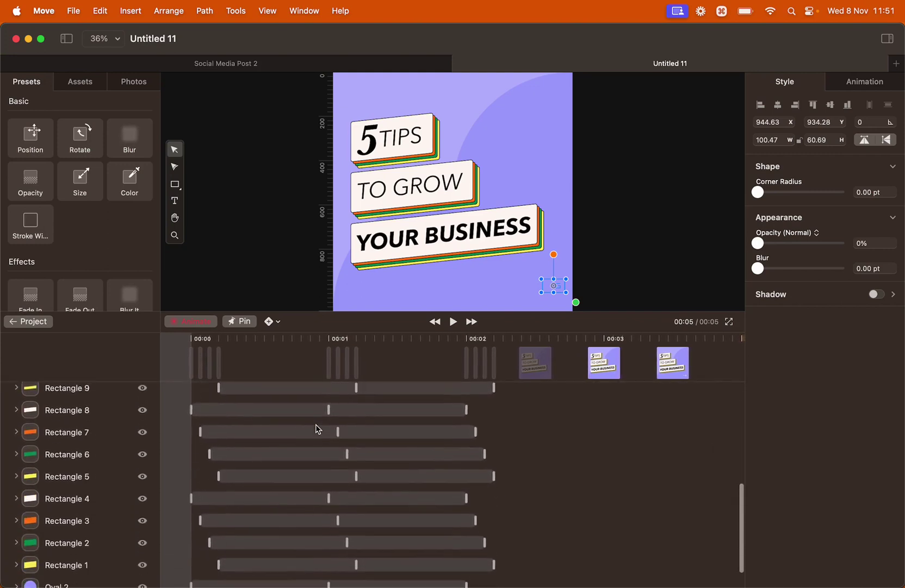
scroll(318, 429, down, 2)
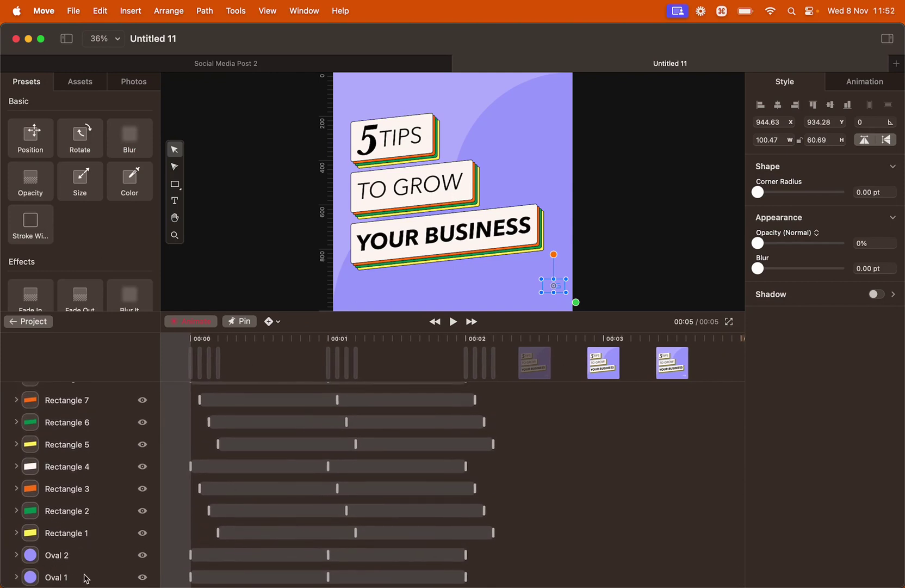
scroll(449, 452, down, 5)
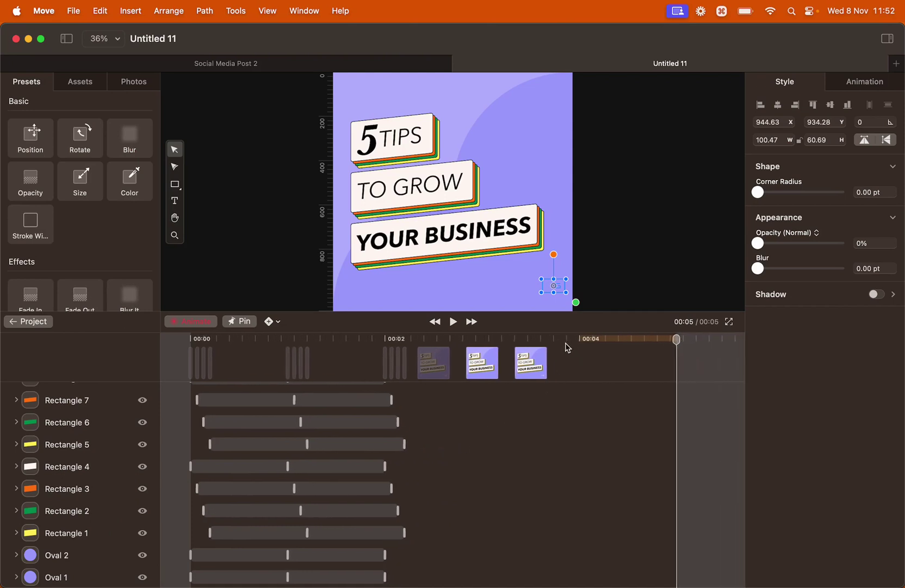
click(386, 340)
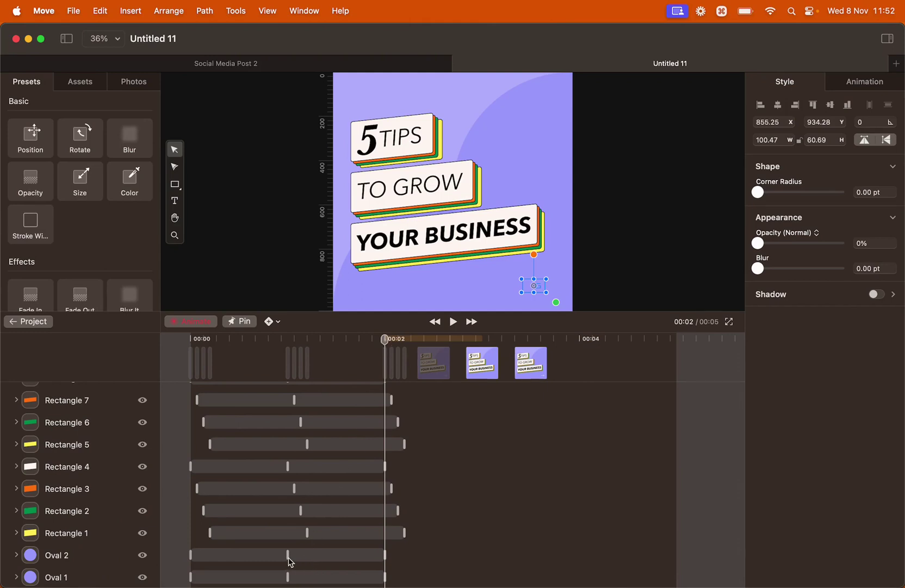
drag(290, 562, 429, 552)
click(385, 555)
drag(386, 577, 426, 580)
click(357, 555)
drag(357, 555, 385, 555)
drag(286, 581, 385, 581)
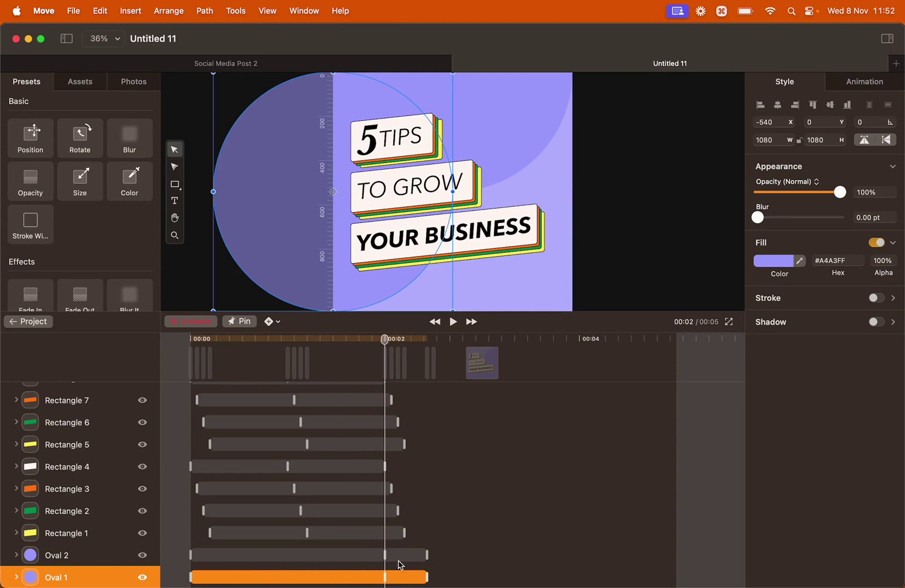
Step: Drag the Oval 1 and Oval 2 end keyframes out to 00:04
click(582, 342)
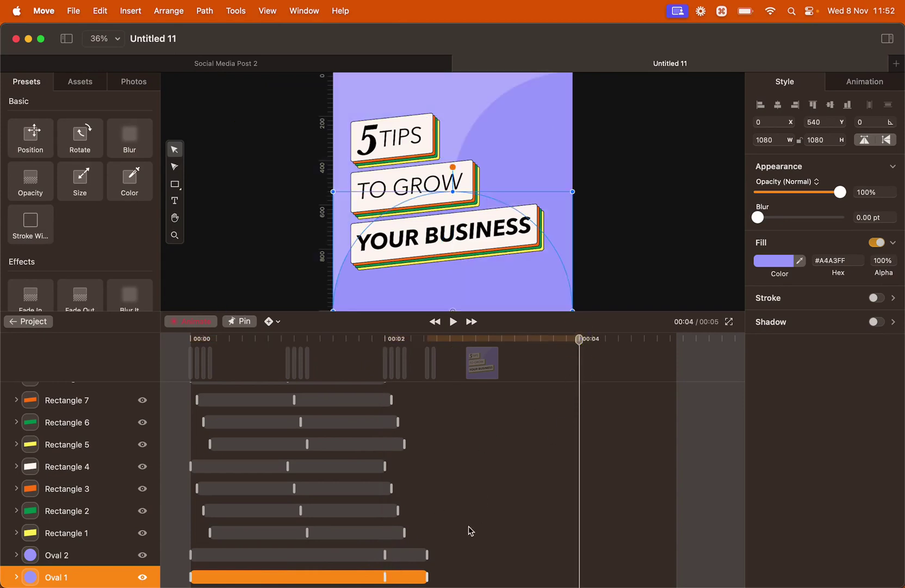
drag(427, 554, 580, 554)
drag(428, 578, 580, 577)
scroll(509, 476, up, 10)
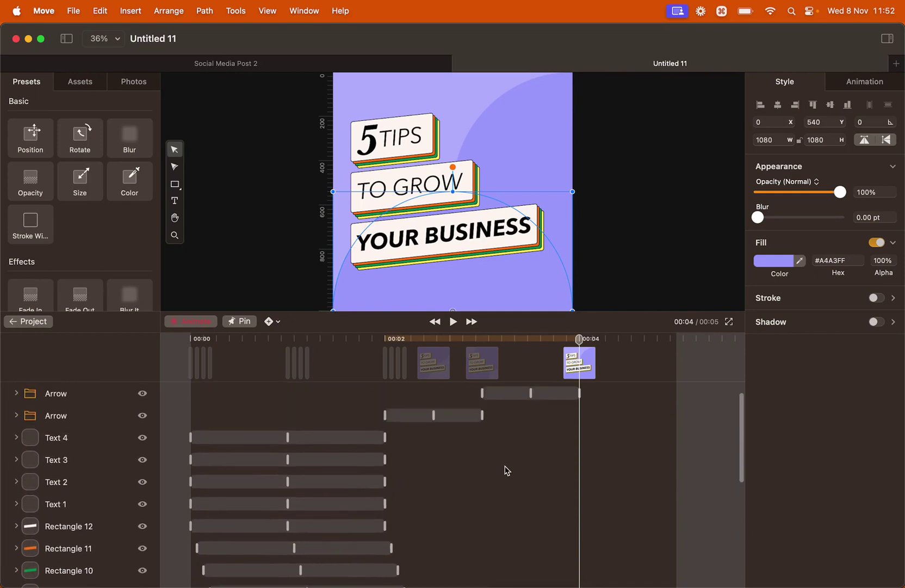
click(193, 338)
drag(196, 342, 173, 340)
click(454, 322)
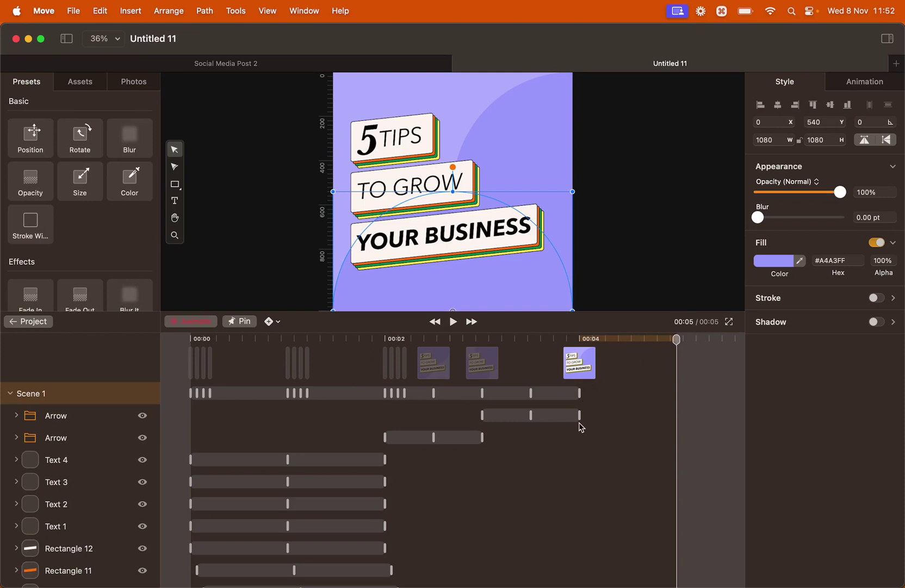
Step: Set Scene 1's duration to 4 s and play the animation from the start
click(59, 396)
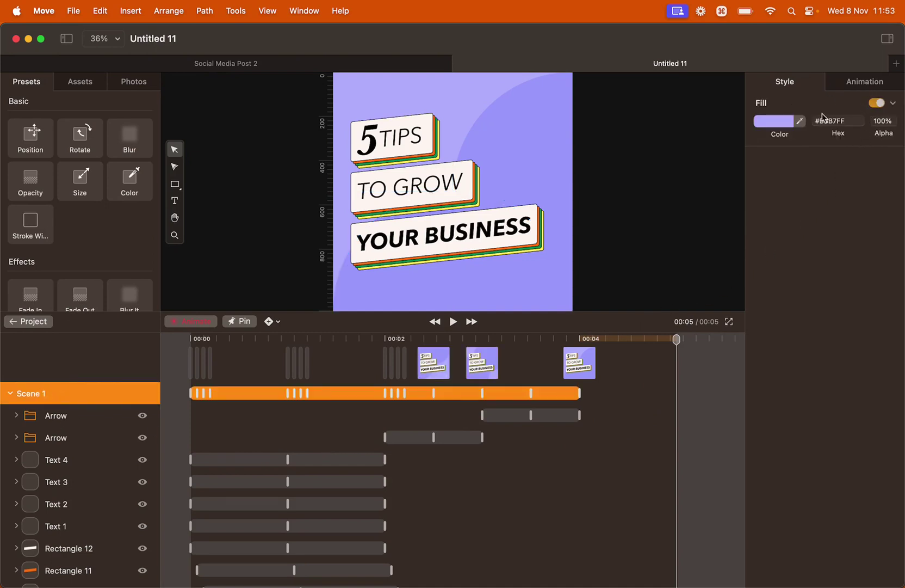
click(861, 86)
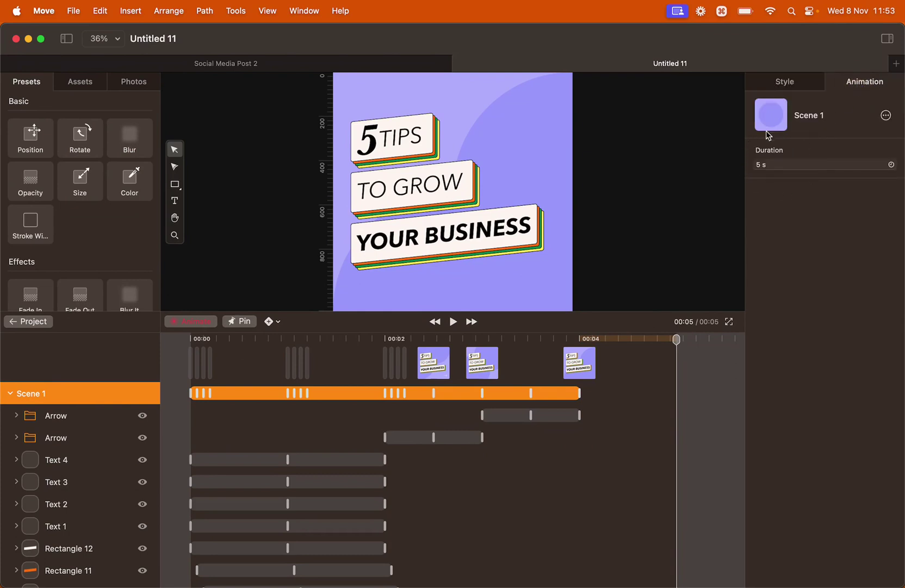
click(893, 168)
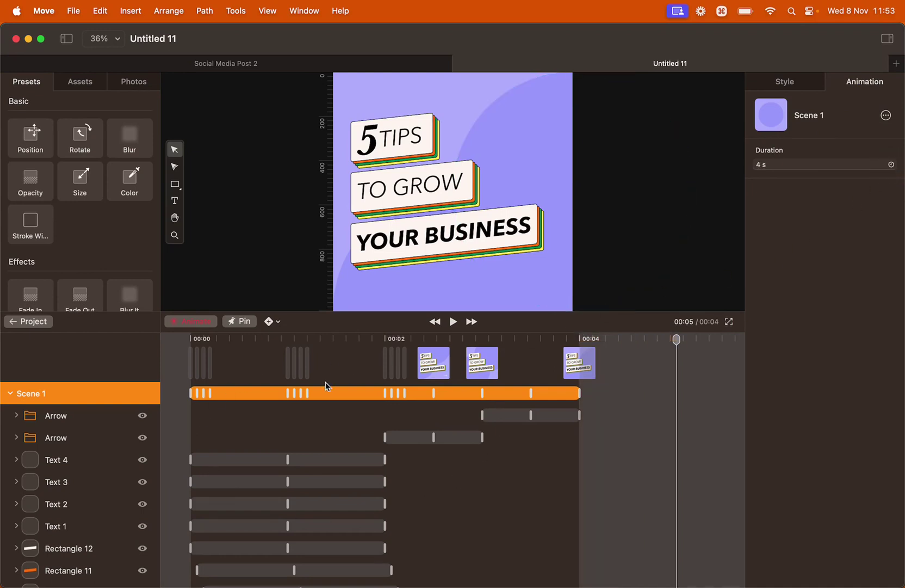
click(190, 339)
click(453, 322)
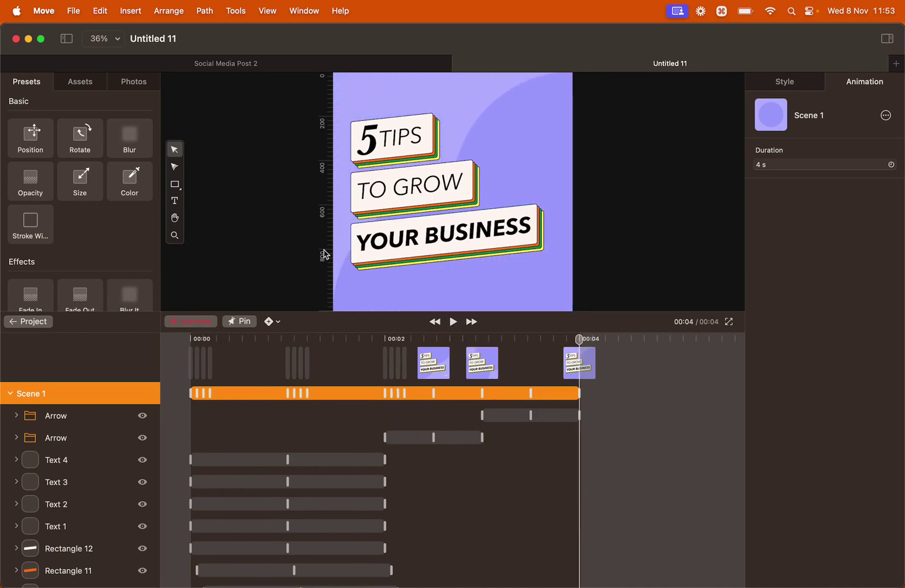
Step: Export the animation as a 1080 × 1080, 30 fps video and save the file
click(74, 11)
click(110, 149)
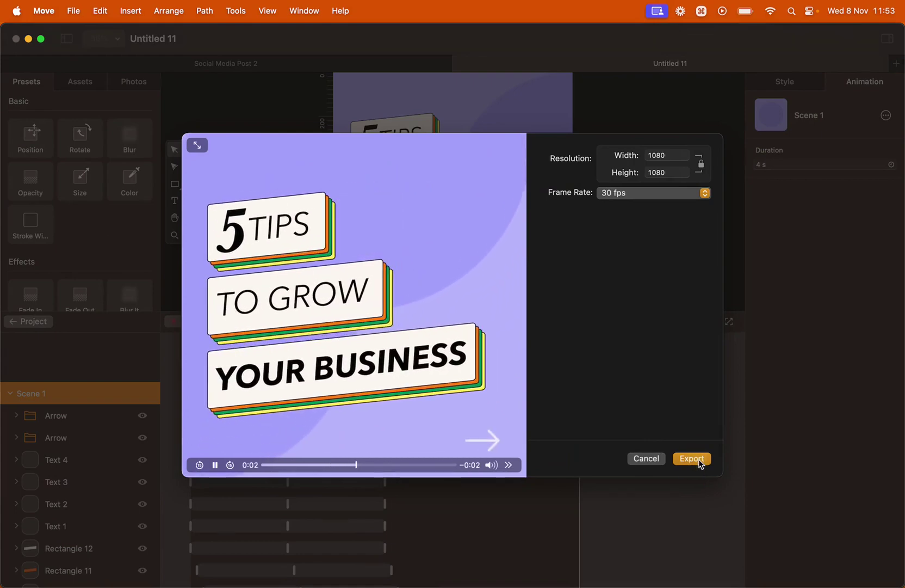
click(700, 461)
click(670, 423)
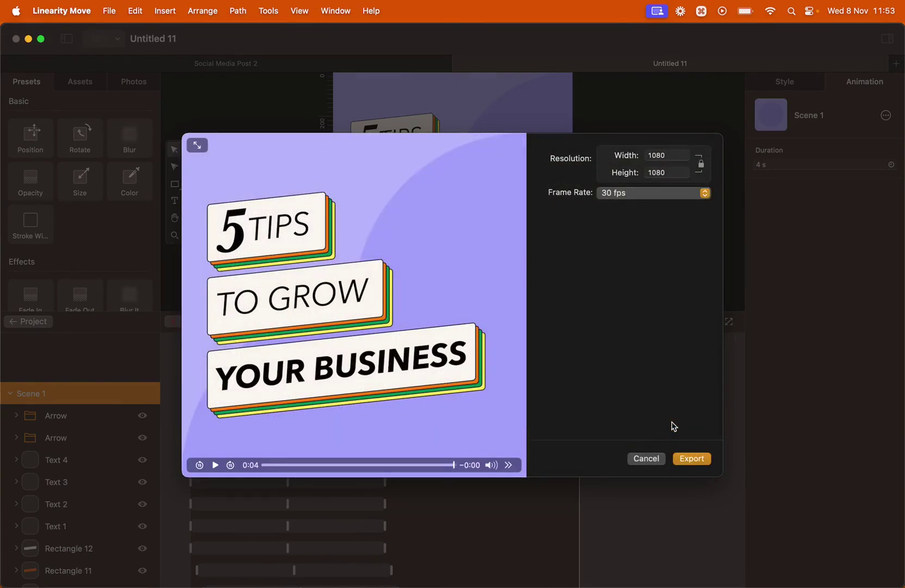